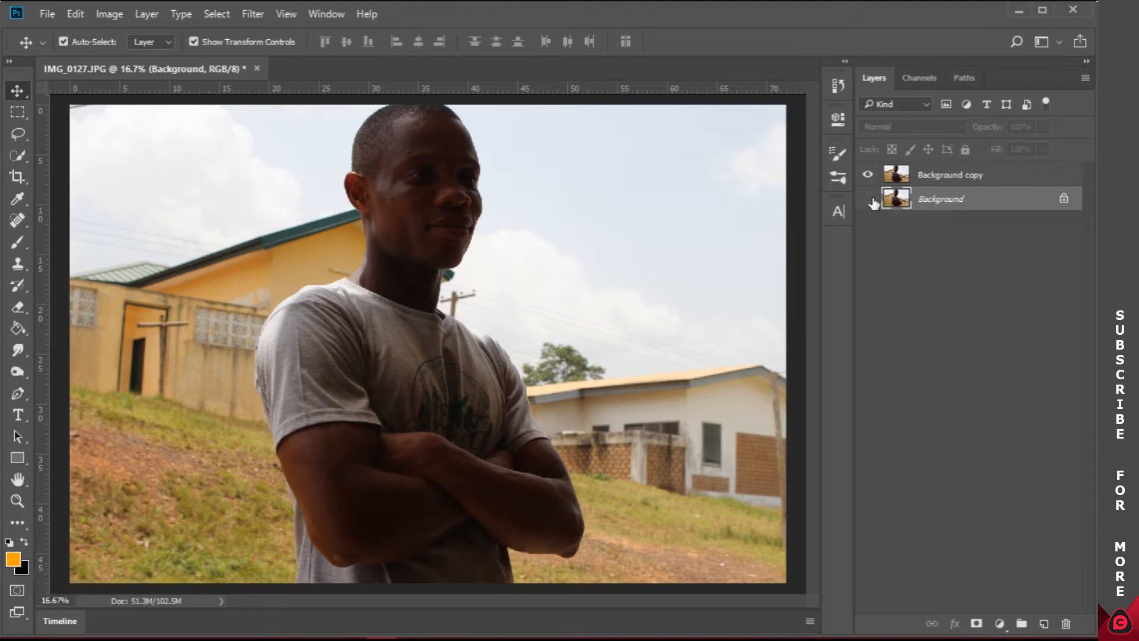
- Open the Camera Raw Filter on the Background copy layer and set Exposure to +0.30
left_click(939, 178)
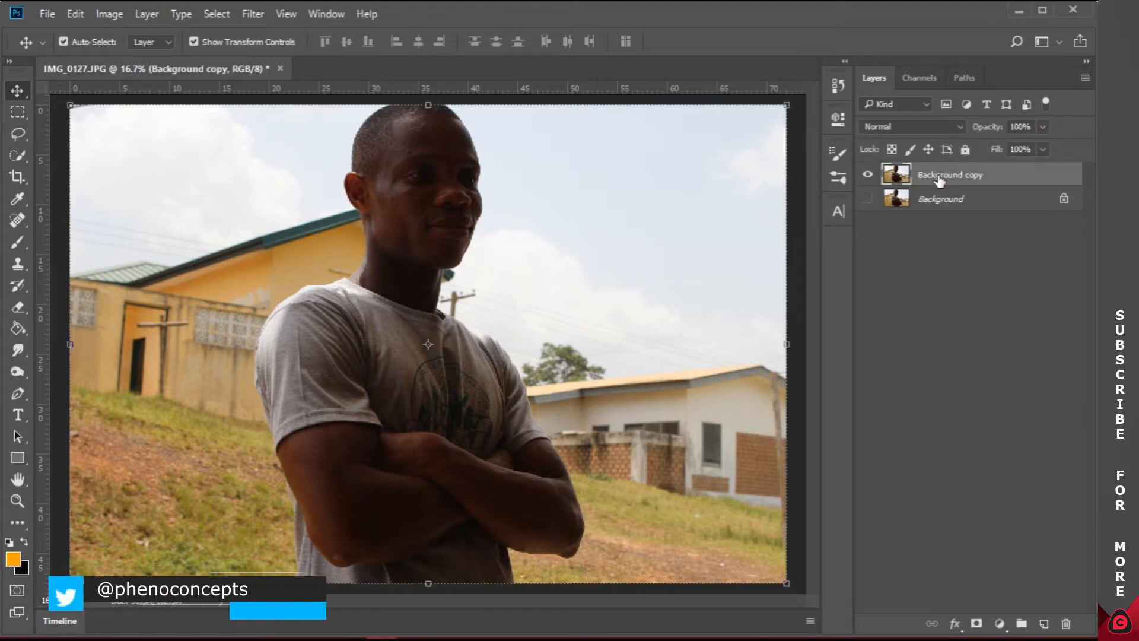
left_click(258, 9)
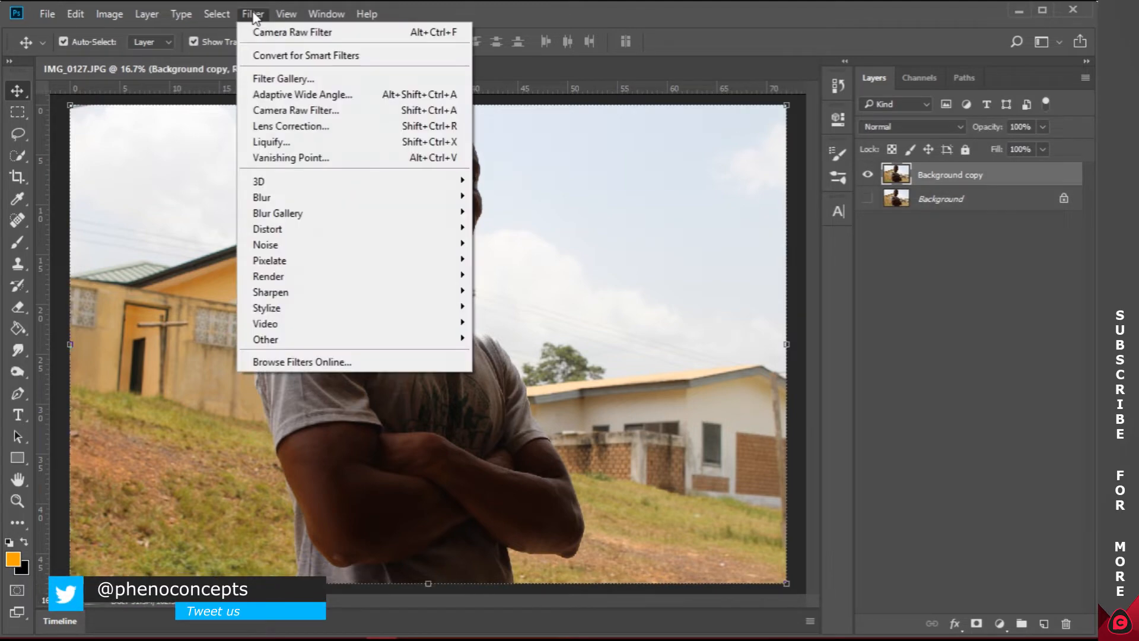
left_click(311, 110)
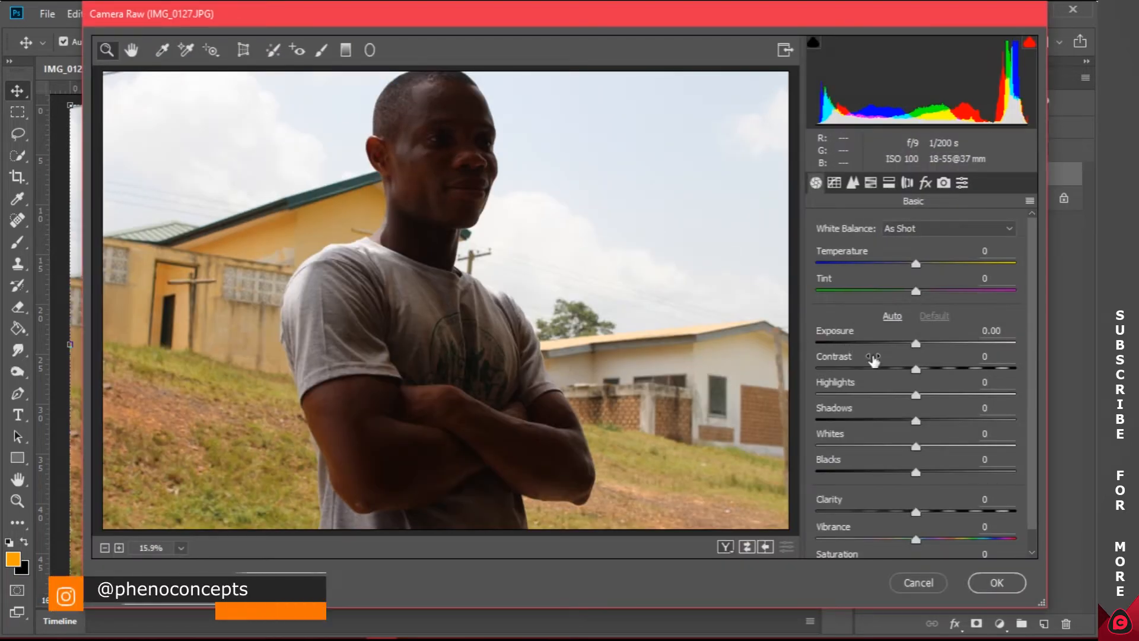
left_click(915, 335)
left_click_drag(916, 335, 918, 335)
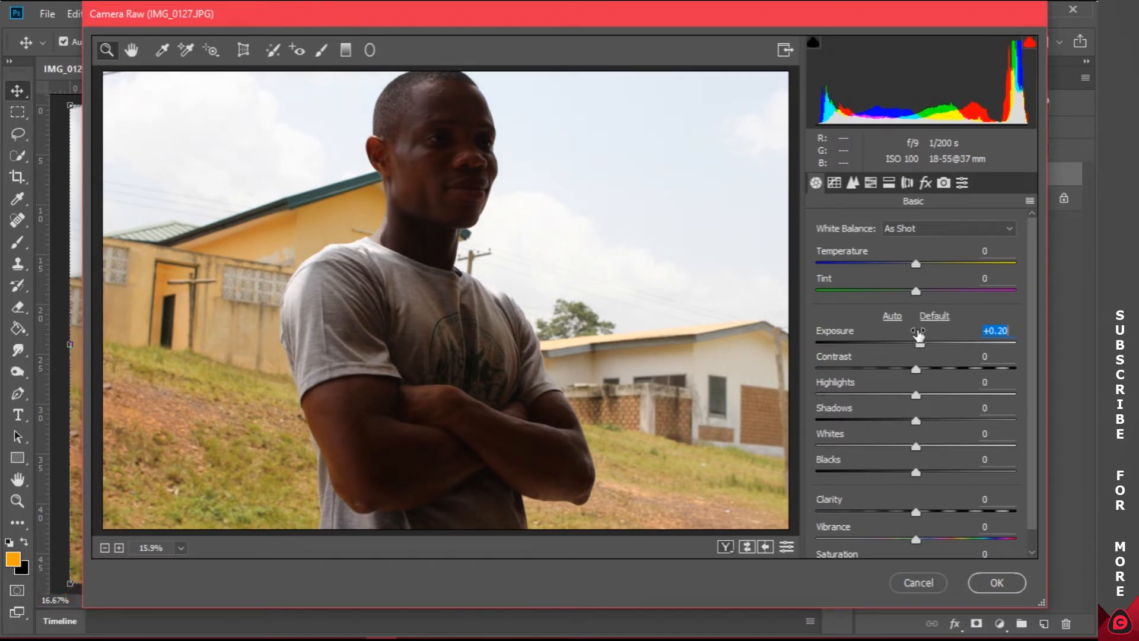
type("0")
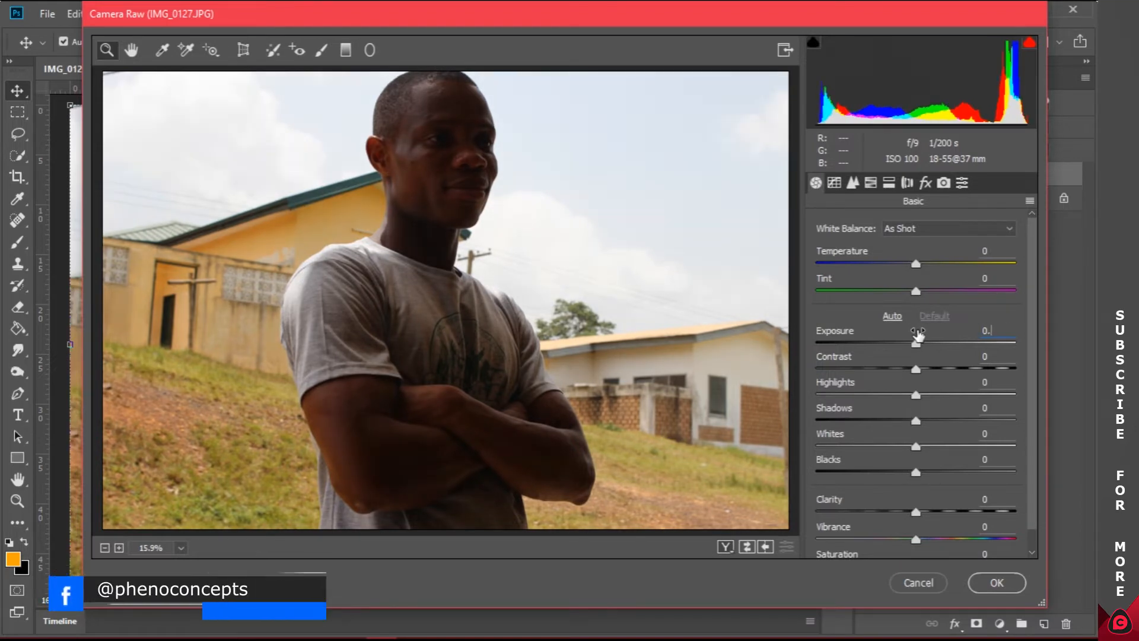
type(".3")
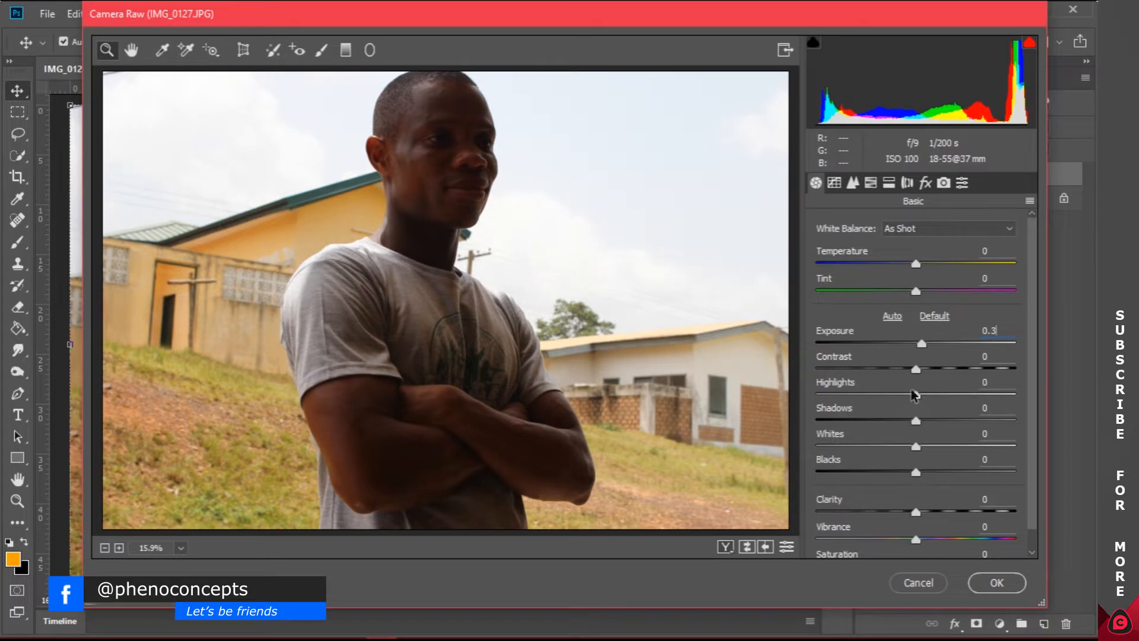
- Set Shadows to +50 and Blacks to +35 in the Camera Raw basic adjustments
left_click_drag(916, 419, 968, 415)
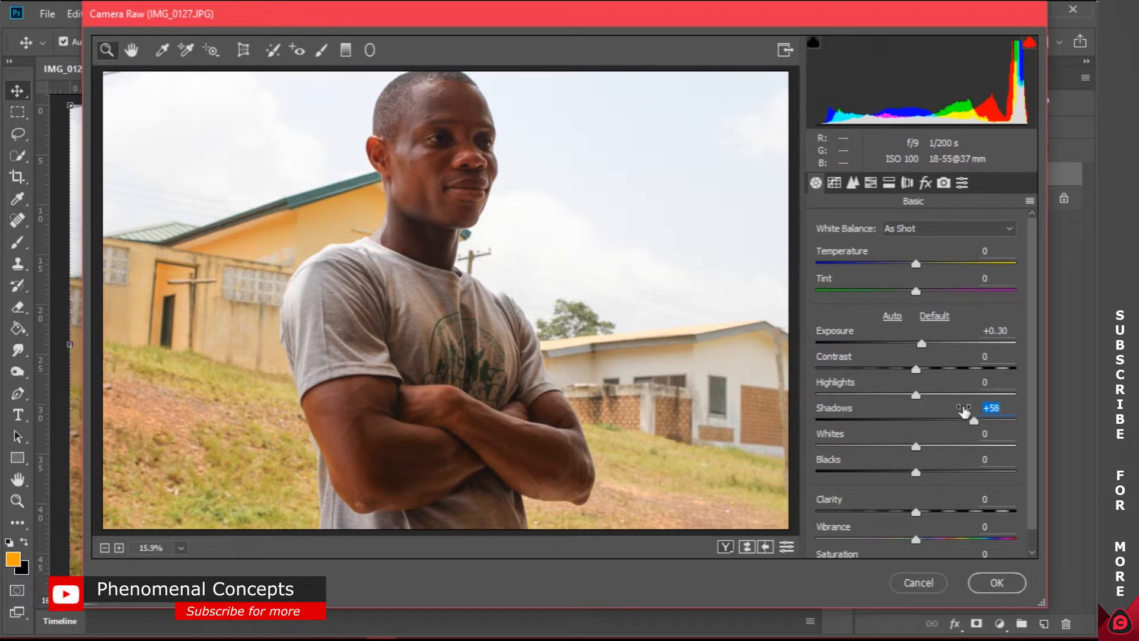
type("50")
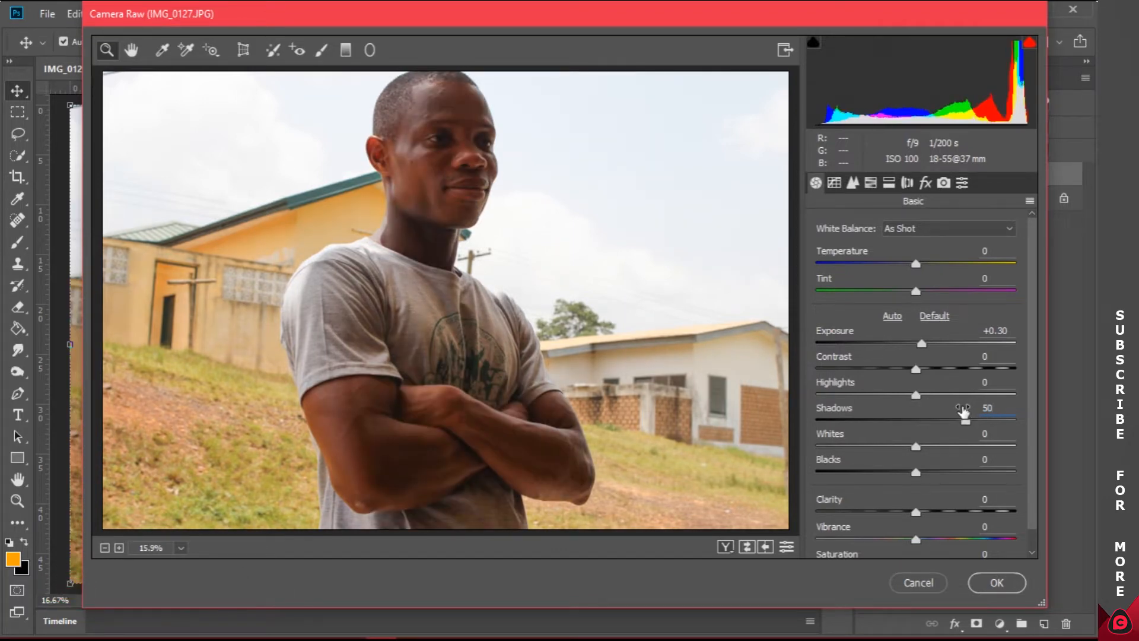
left_click_drag(912, 458, 937, 458)
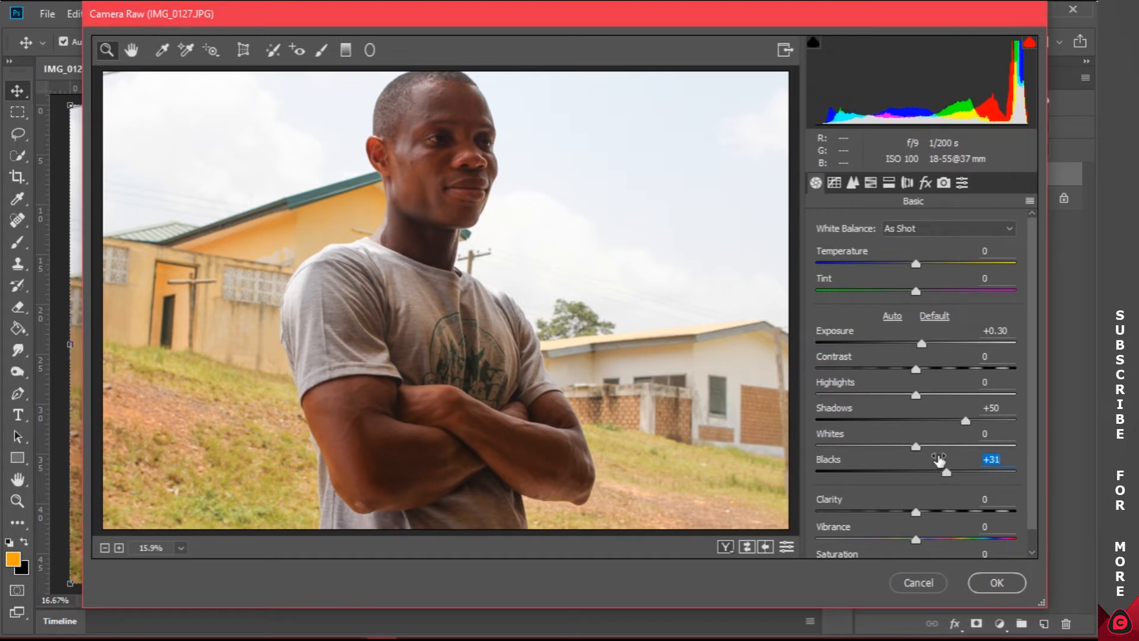
type("40")
key("BackSpace")
type("35")
key("Left")
key("Left")
key("BackSpace")
- Lower Highlights to -60 and Whites to -37, and apply the Camera Raw filter
left_click_drag(912, 436, 888, 437)
left_click_drag(907, 391, 869, 392)
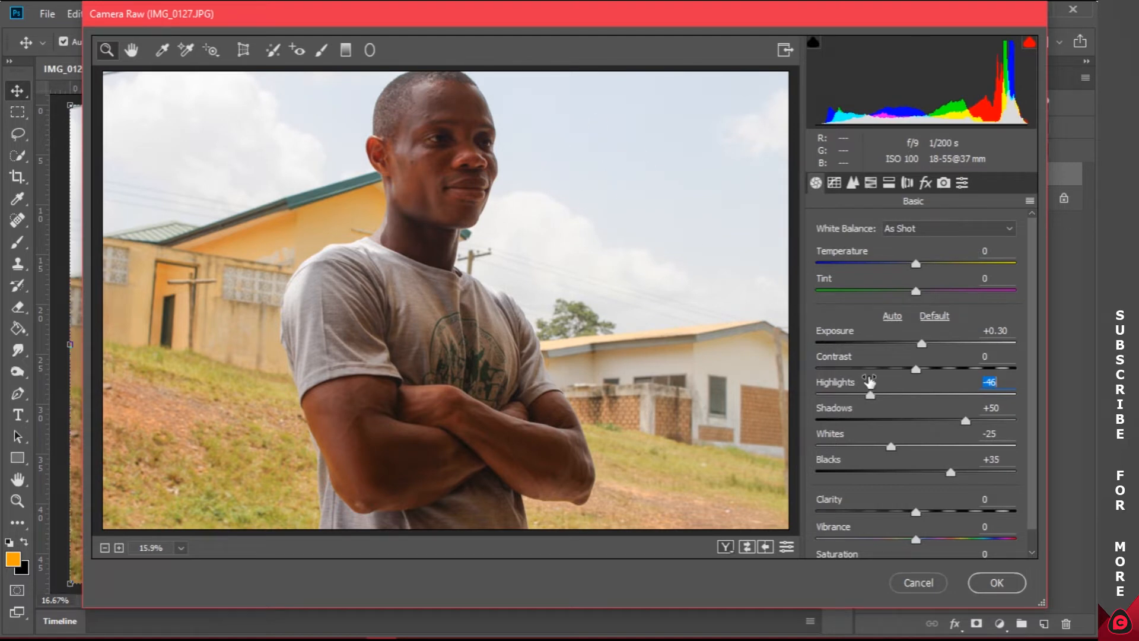
mouse_move(870, 384)
left_mouse_down()
mouse_move(835, 387)
mouse_move(857, 386)
left_mouse_up()
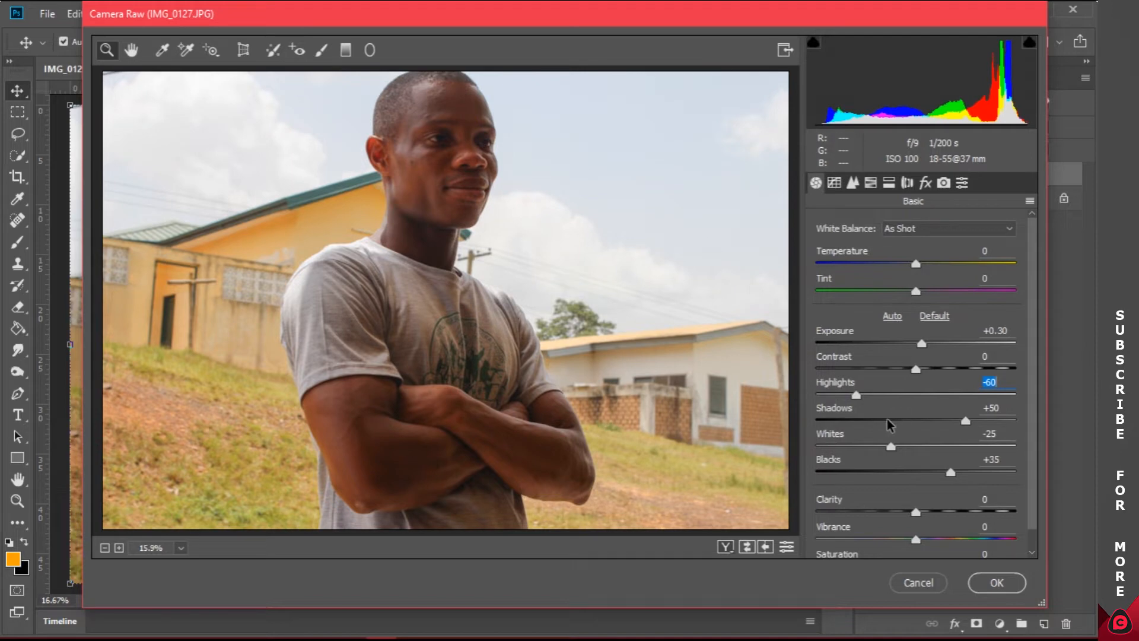
left_click_drag(892, 436, 877, 434)
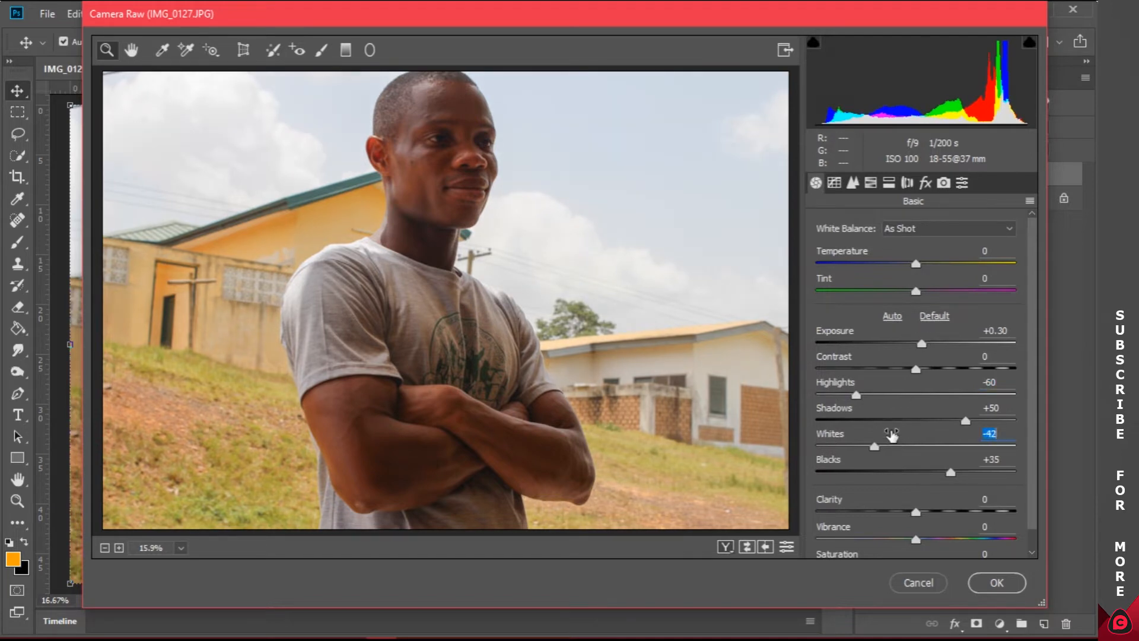
left_click_drag(887, 435, 891, 435)
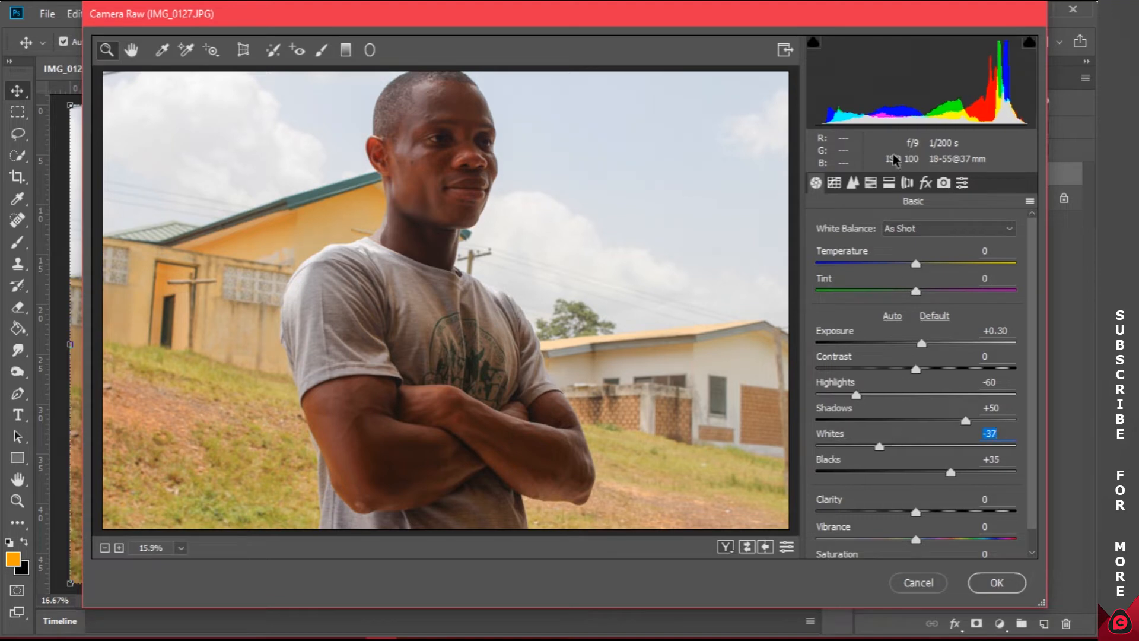
left_click(1000, 580)
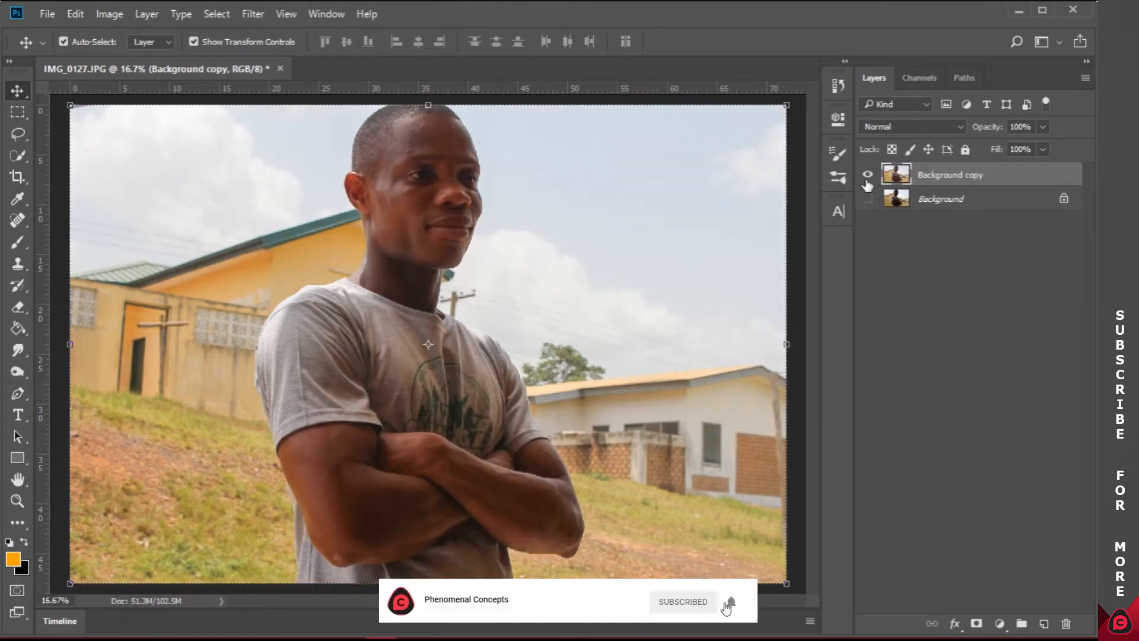
- Rename the filtered Background copy layer to CAMERA RAW FILTER
double_click(942, 175)
type("CAMERA RAW FILTER")
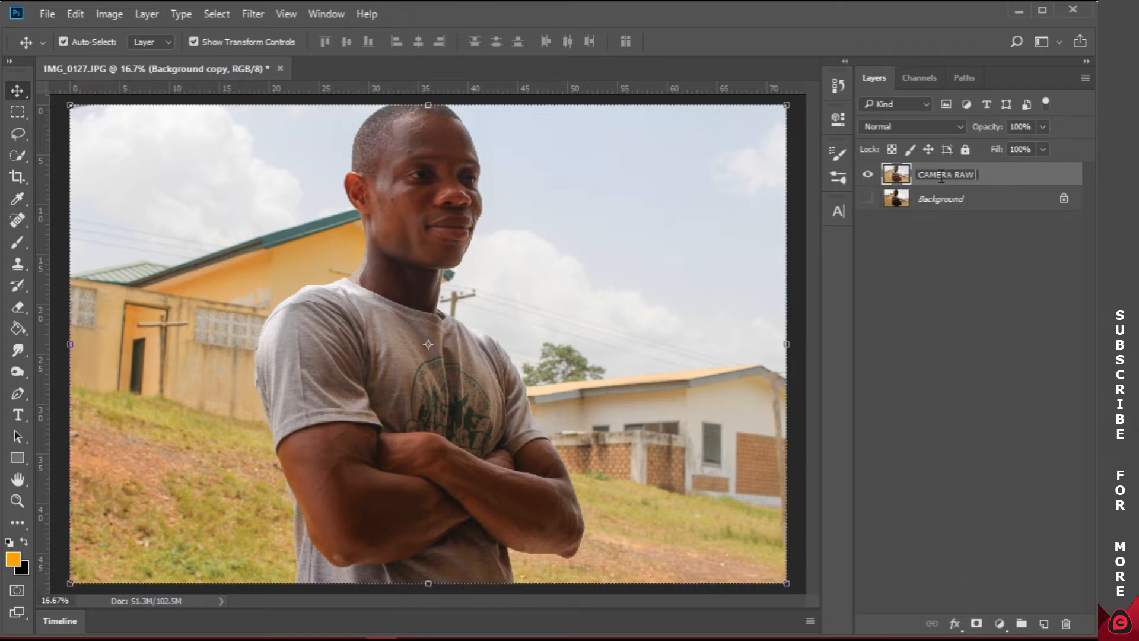
key("Return")
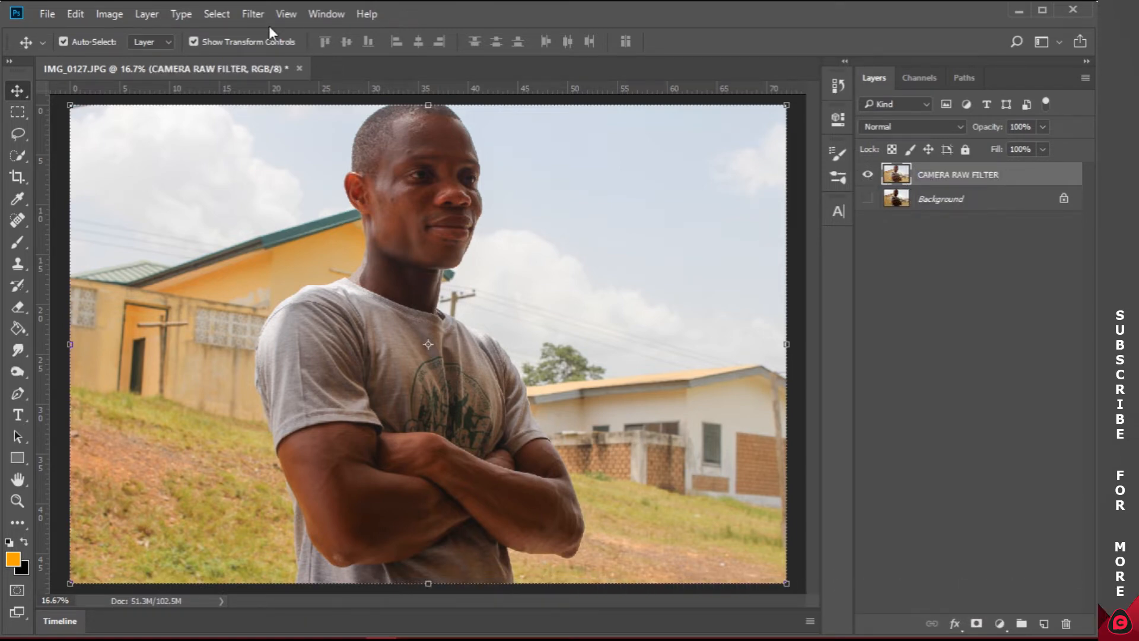
left_click(253, 14)
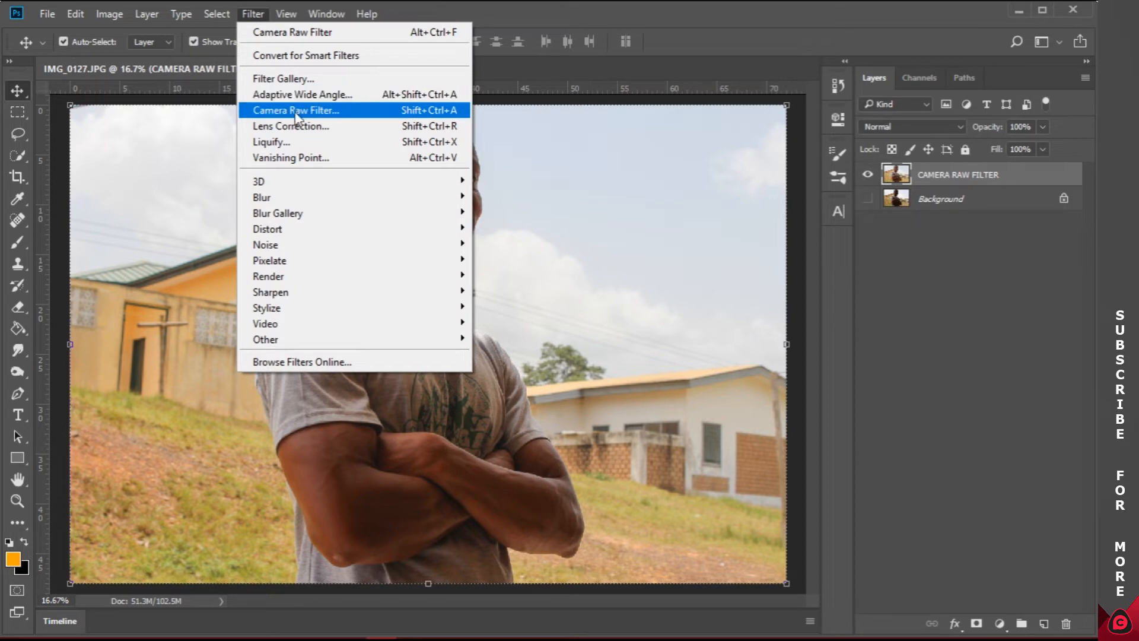
left_click(911, 314)
- Hide the CAMERA RAW FILTER layer, show the original Background layer and duplicate it
left_click(868, 176)
left_click(868, 198)
left_click(939, 198)
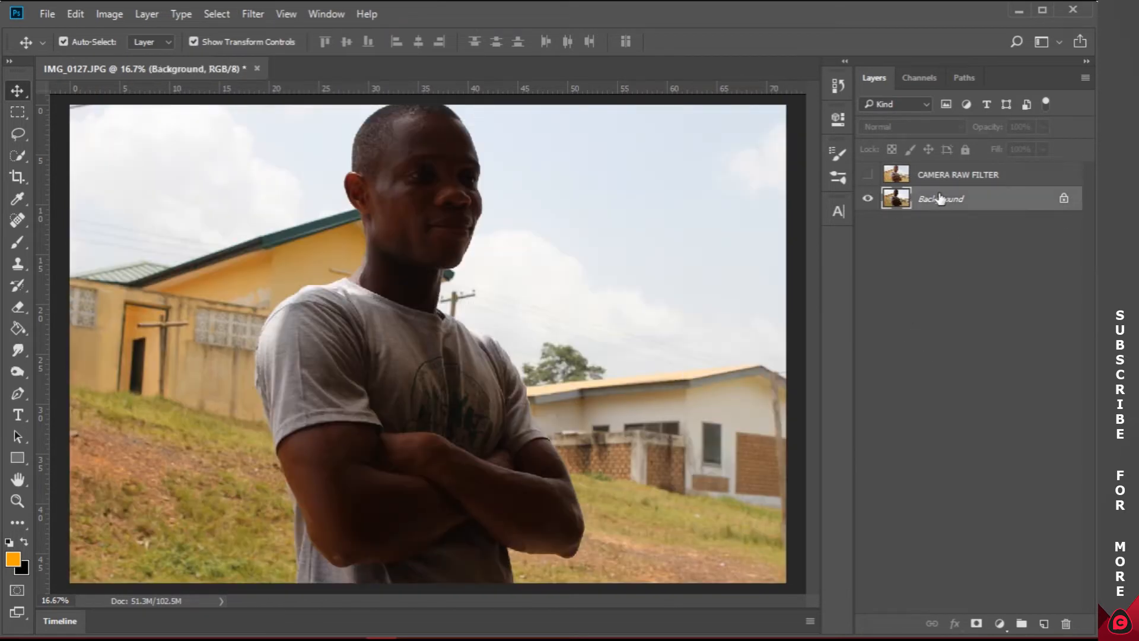
left_click_drag(939, 200, 1044, 622)
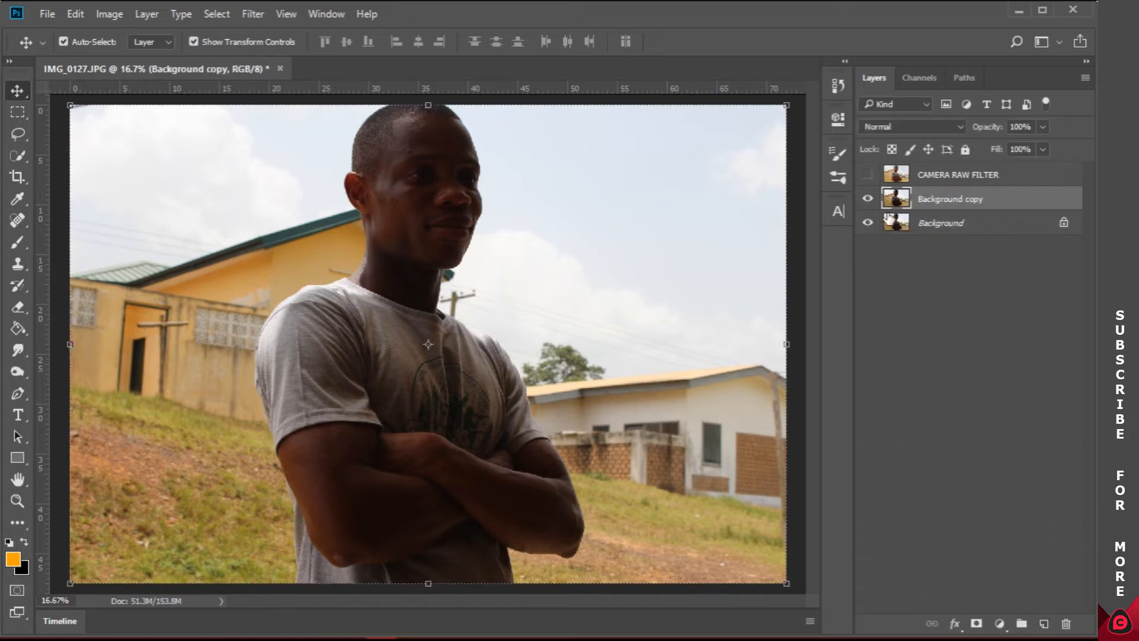
- Put the new Background copy into a layer group named LONG PROCESS, with the original Background hidden
key("ctrl+g")
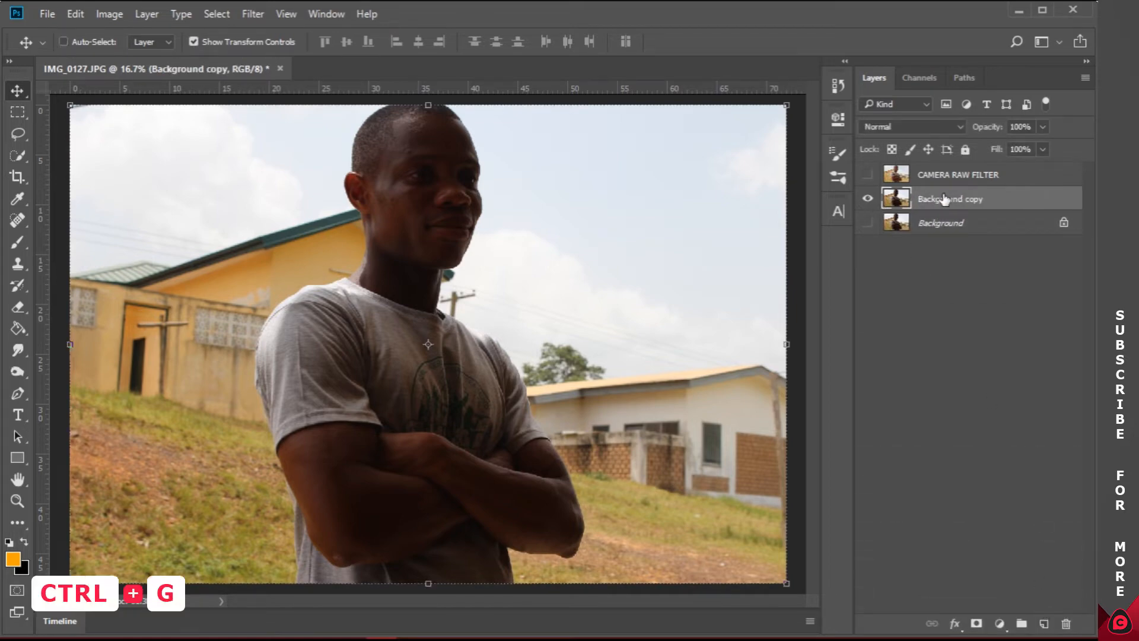
double_click(935, 198)
type("LONG PROCESS")
key("Return")
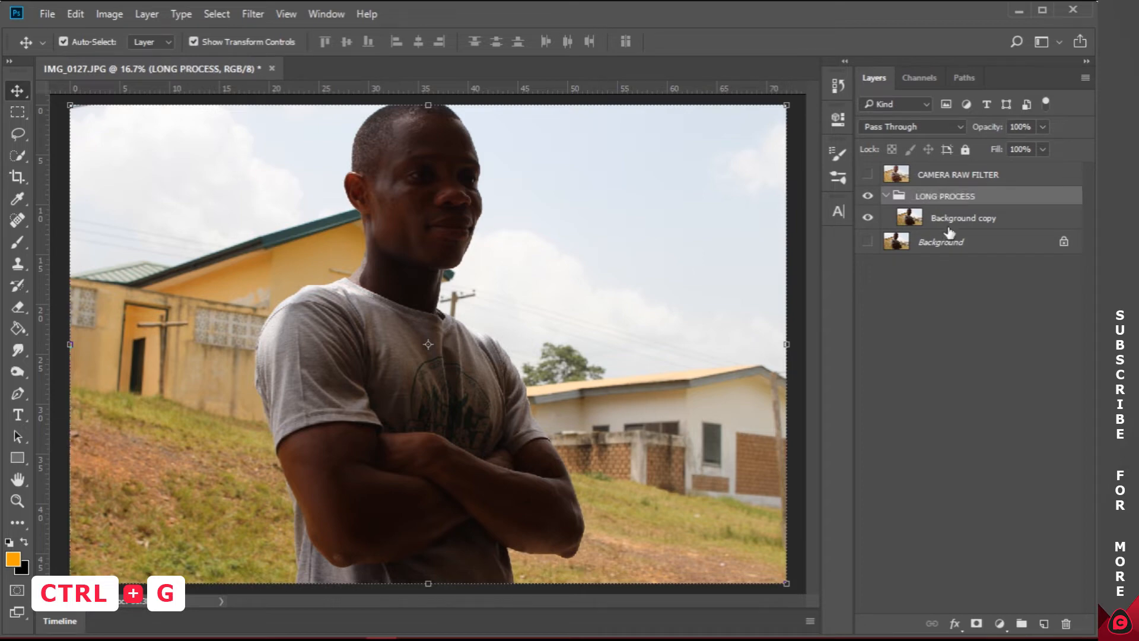
- Select the man on the Background copy layer with the Quick Selection Tool
left_click(945, 220)
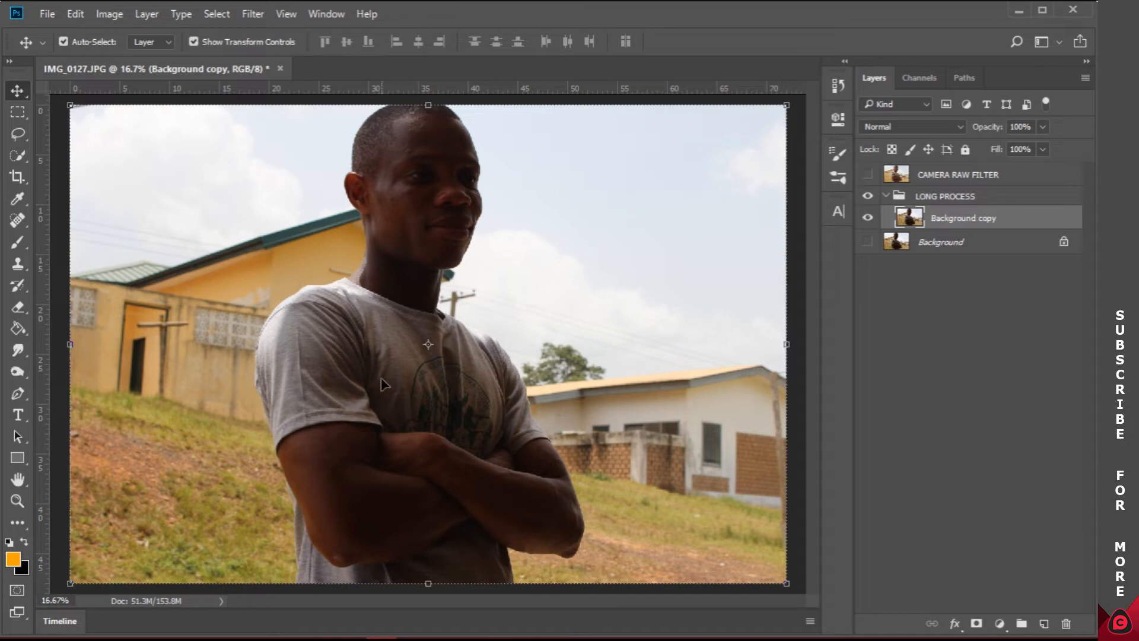
left_click(14, 158)
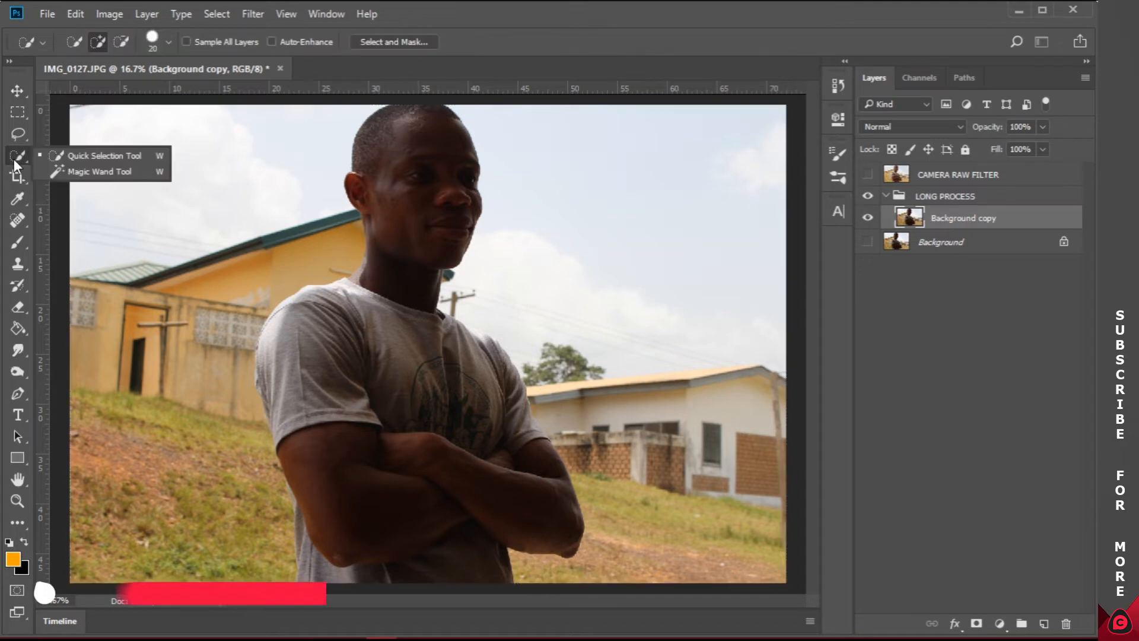
left_click(97, 155)
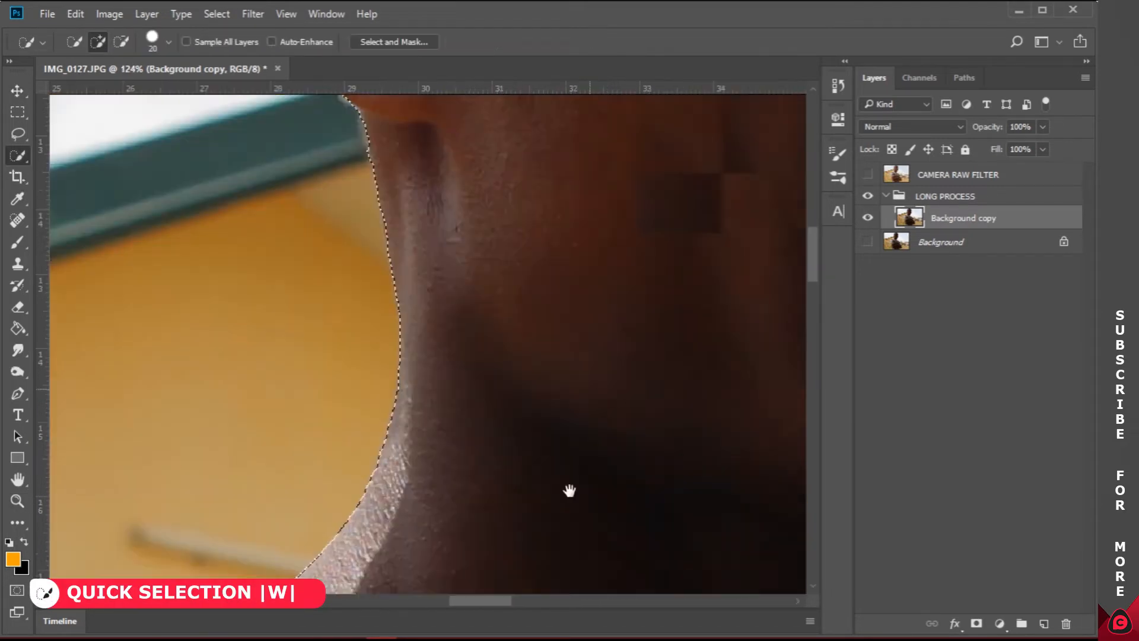
mouse_move(569, 486)
left_mouse_down()
mouse_move(618, 320)
mouse_move(424, 232)
left_mouse_up()
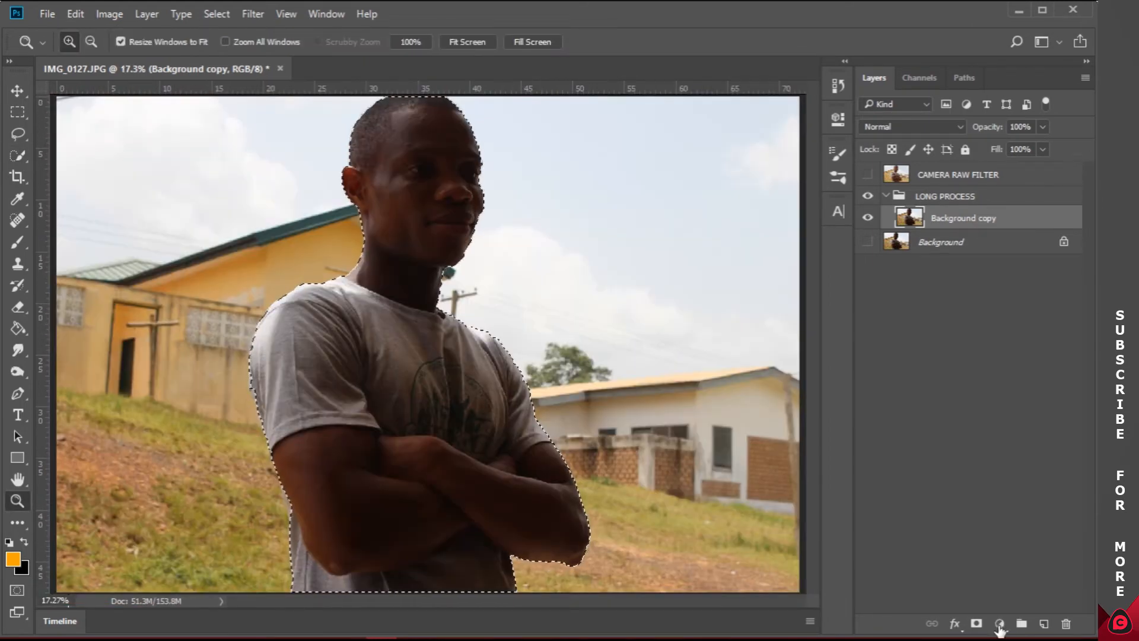
- Add an Exposure adjustment layer masked to the selected man and set its Exposure to +0.30
left_click(999, 624)
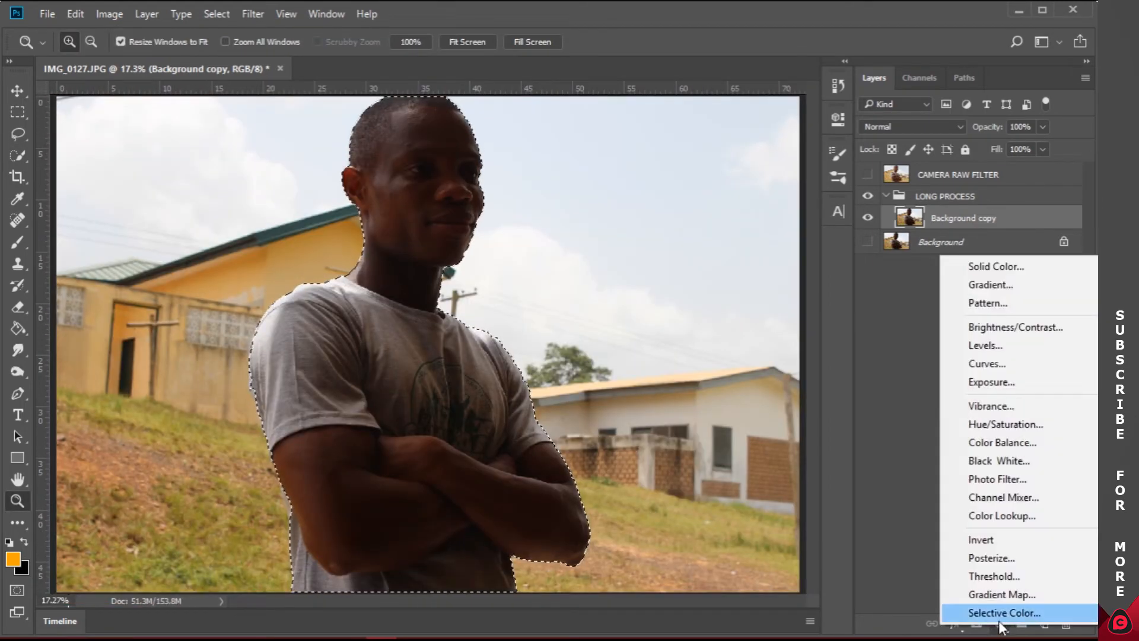
left_click(1001, 382)
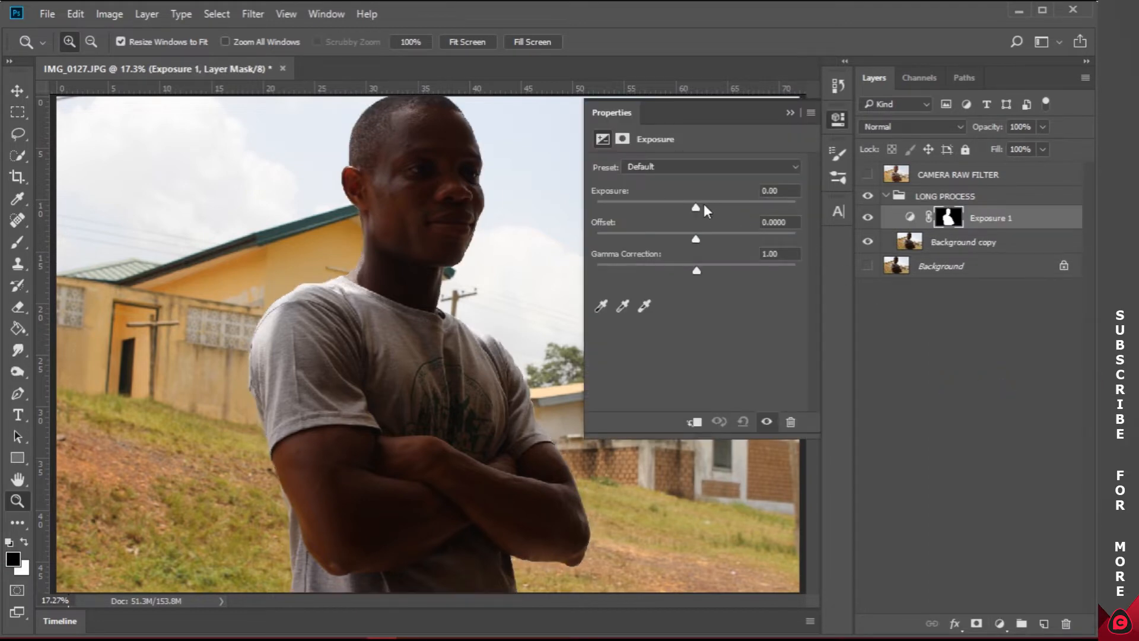
left_click_drag(698, 205, 704, 205)
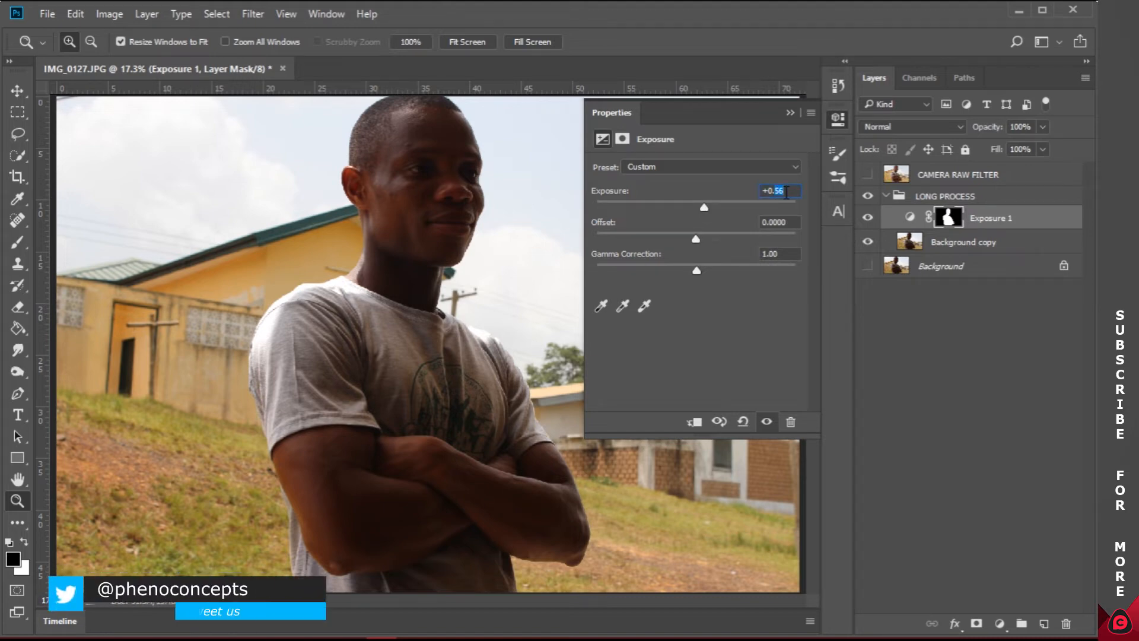
type("30")
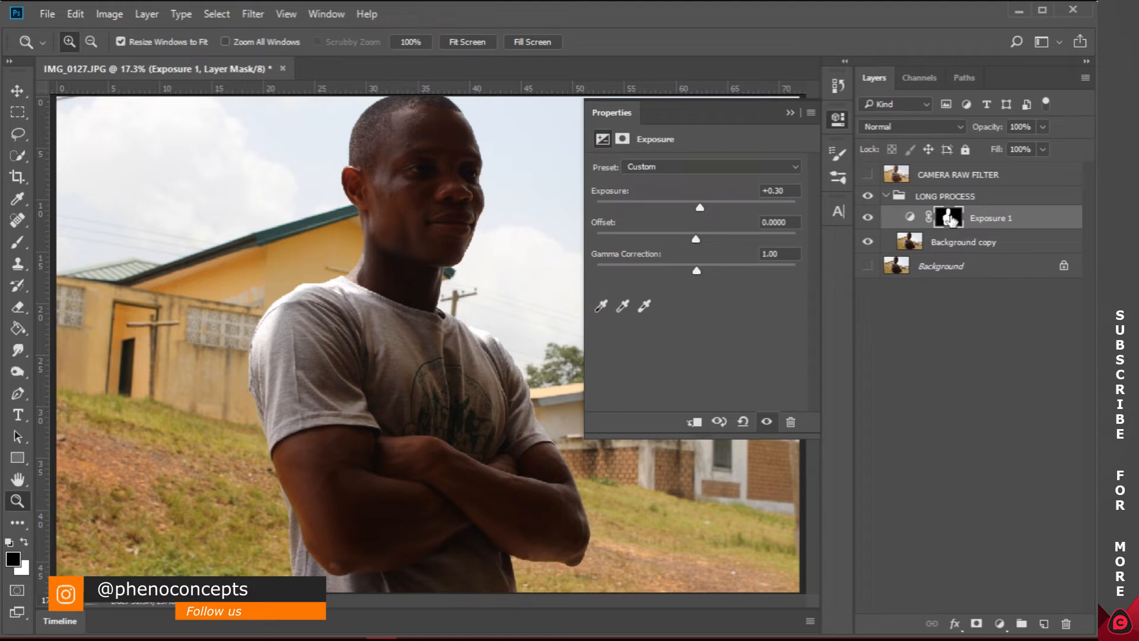
- Load the Exposure layer's mask as a selection, add a Levels adjustment layer from it and set the midtone input level to 1.30
left_click(949, 219, "ctrl")
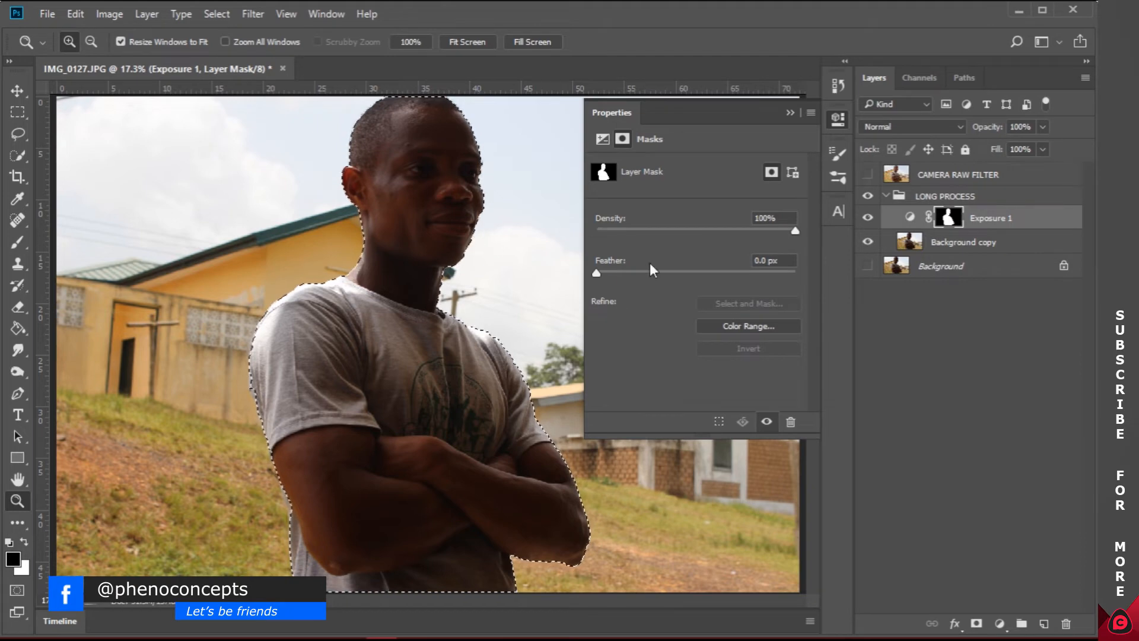
left_click(999, 623)
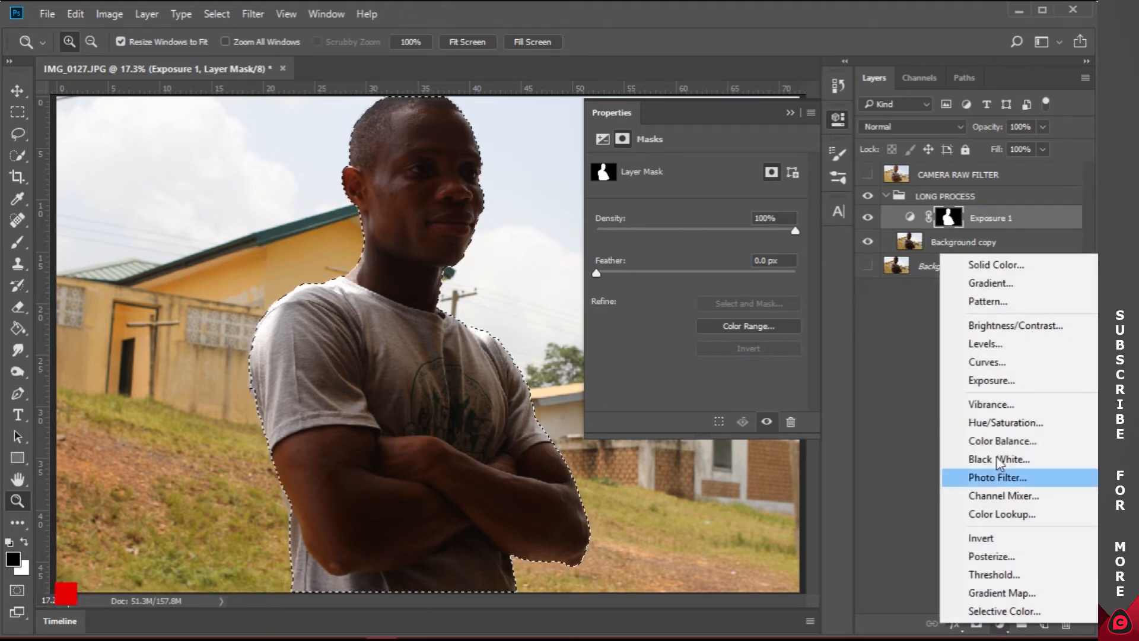
left_click(998, 344)
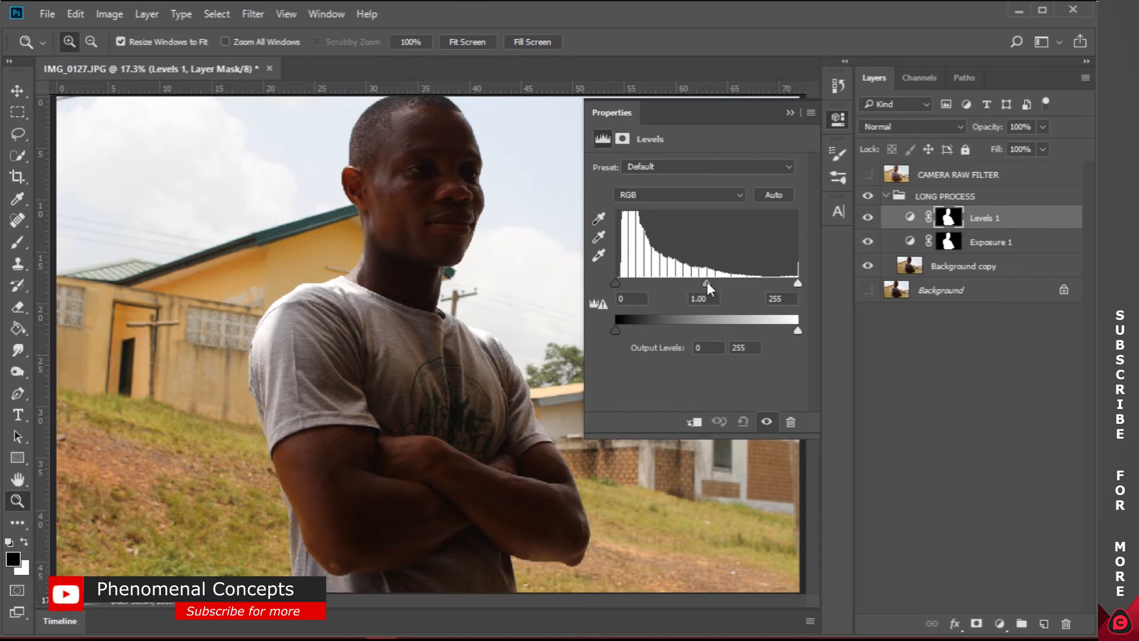
left_click_drag(707, 283, 672, 282)
left_click(699, 298)
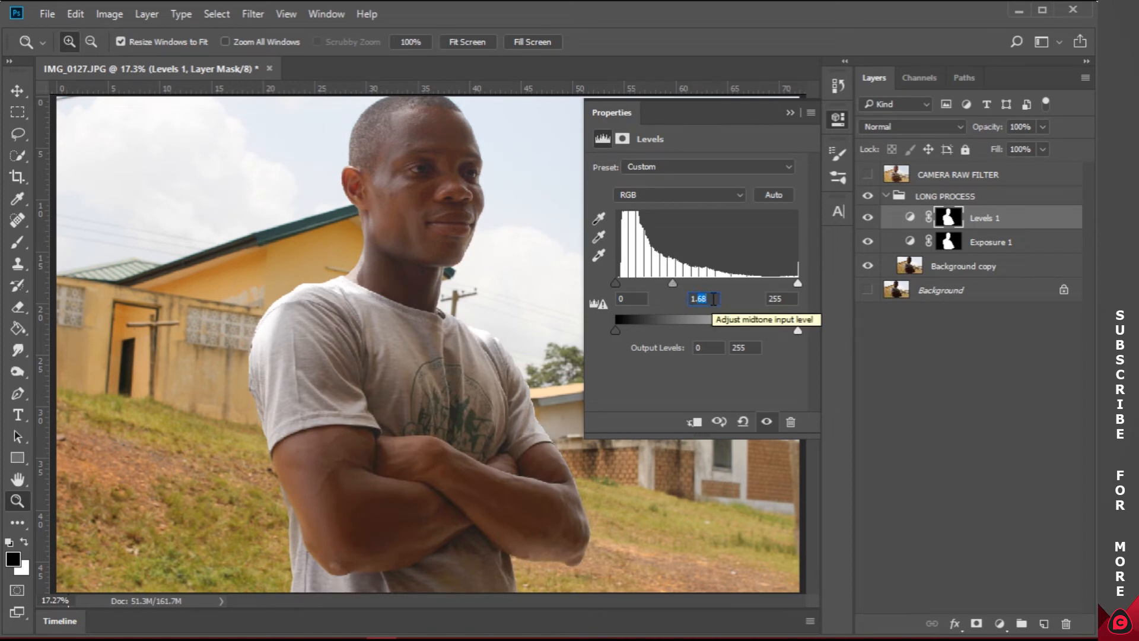
type("1.20")
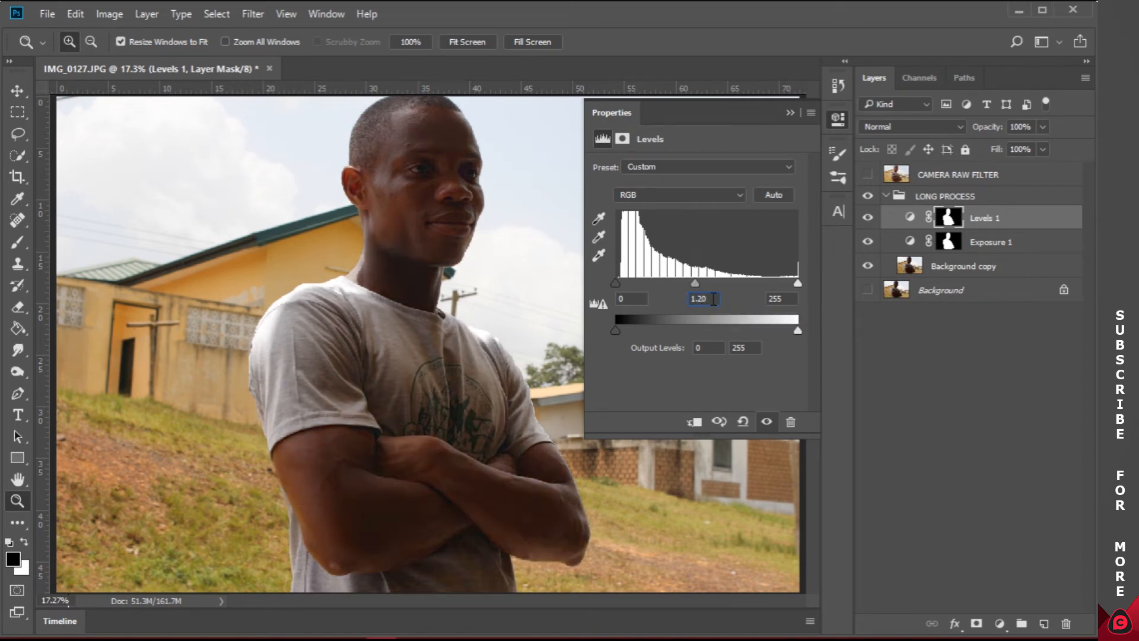
key("BackSpace")
type("30")
- Add a Brightness/Contrast adjustment layer from the Levels 1 mask selection with Brightness 20, placed above Levels 1 in the LONG PROCESS group
left_click(955, 341)
left_click(949, 218, "ctrl")
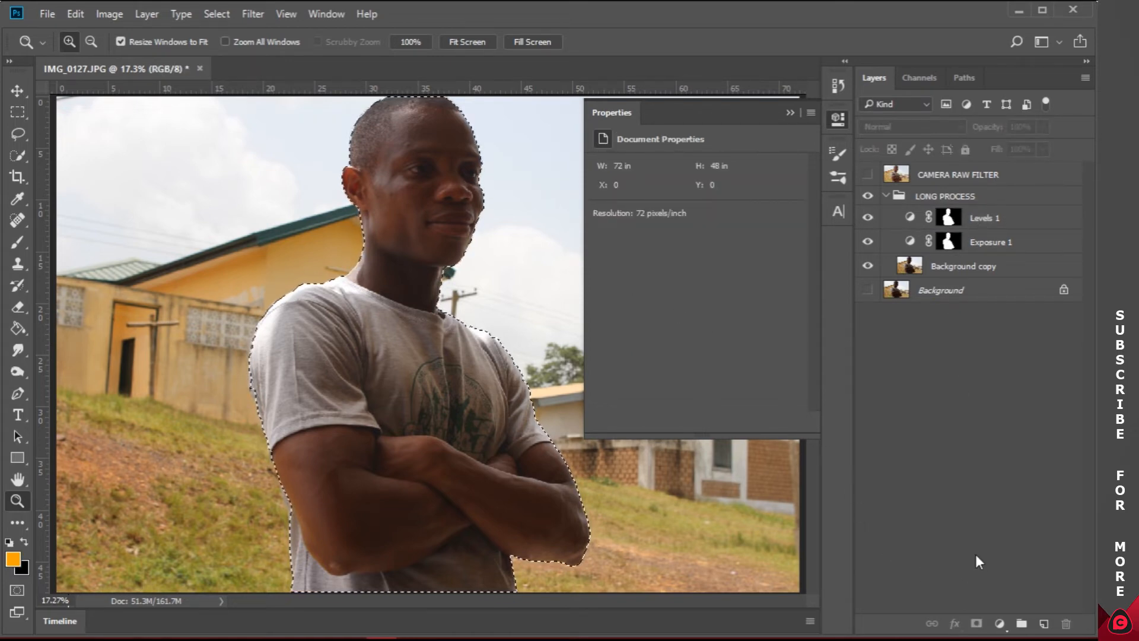
left_click(998, 624)
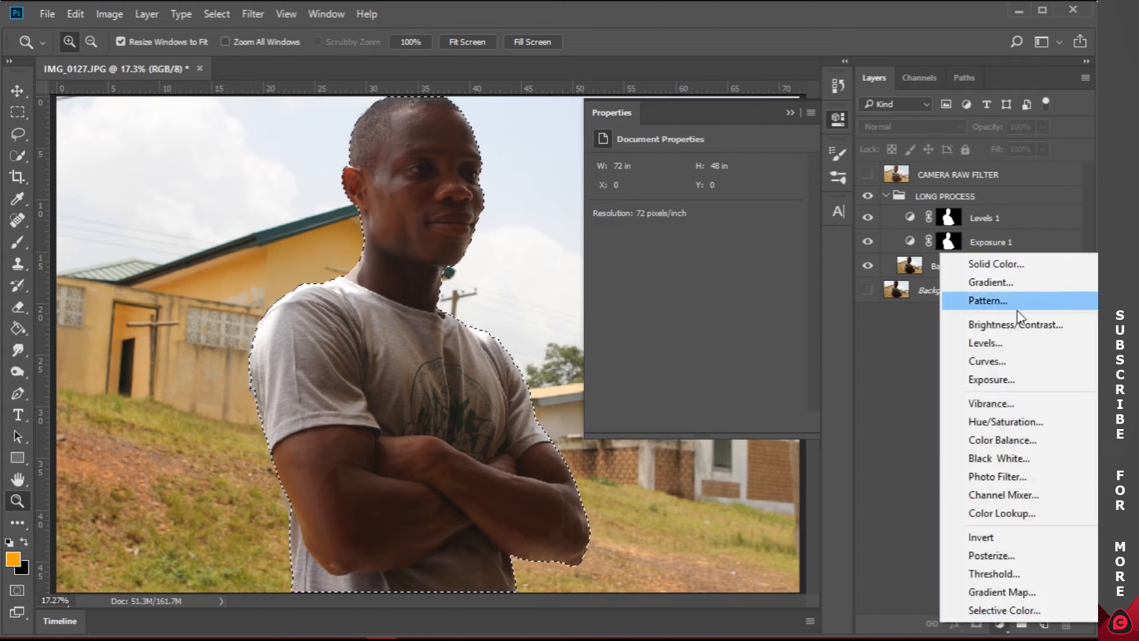
left_click(1018, 325)
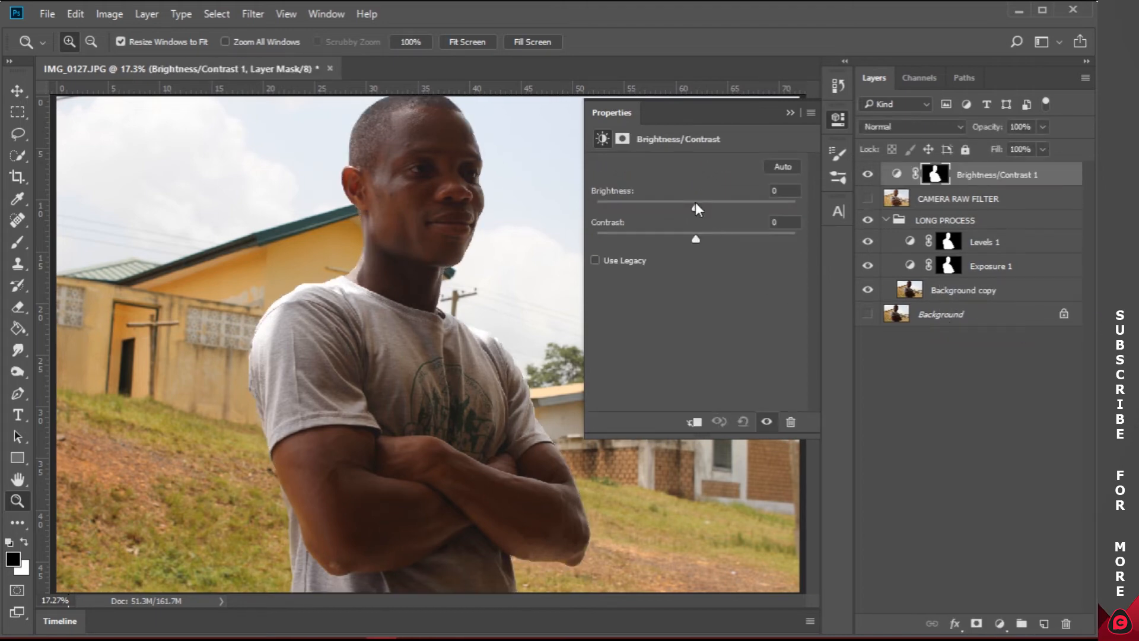
left_click_drag(700, 204, 709, 203)
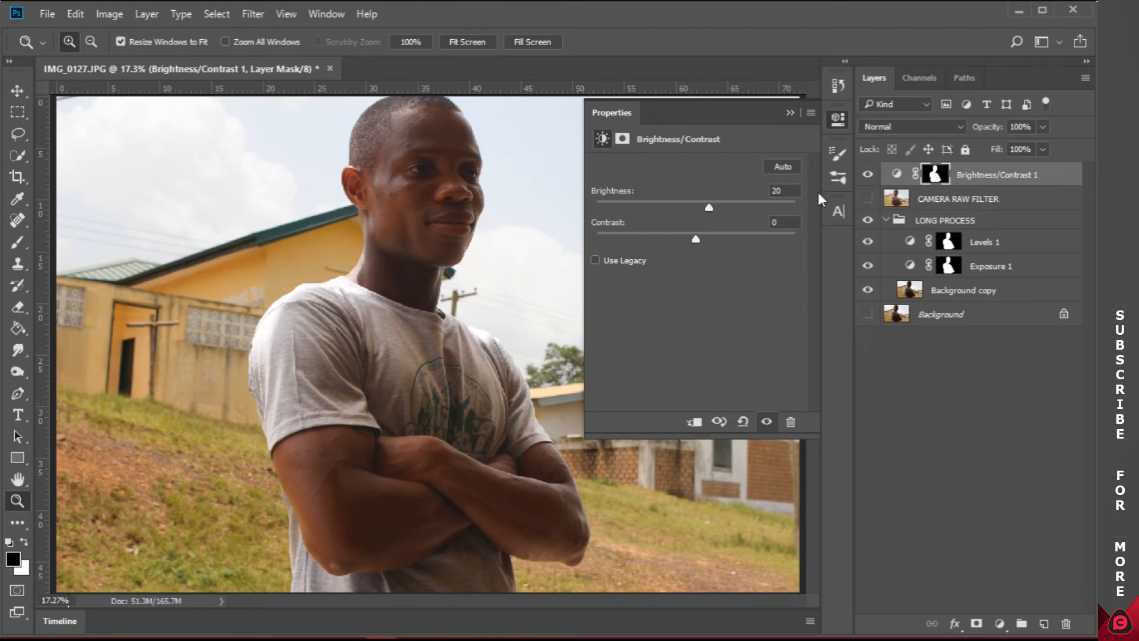
left_click_drag(973, 185, 911, 204)
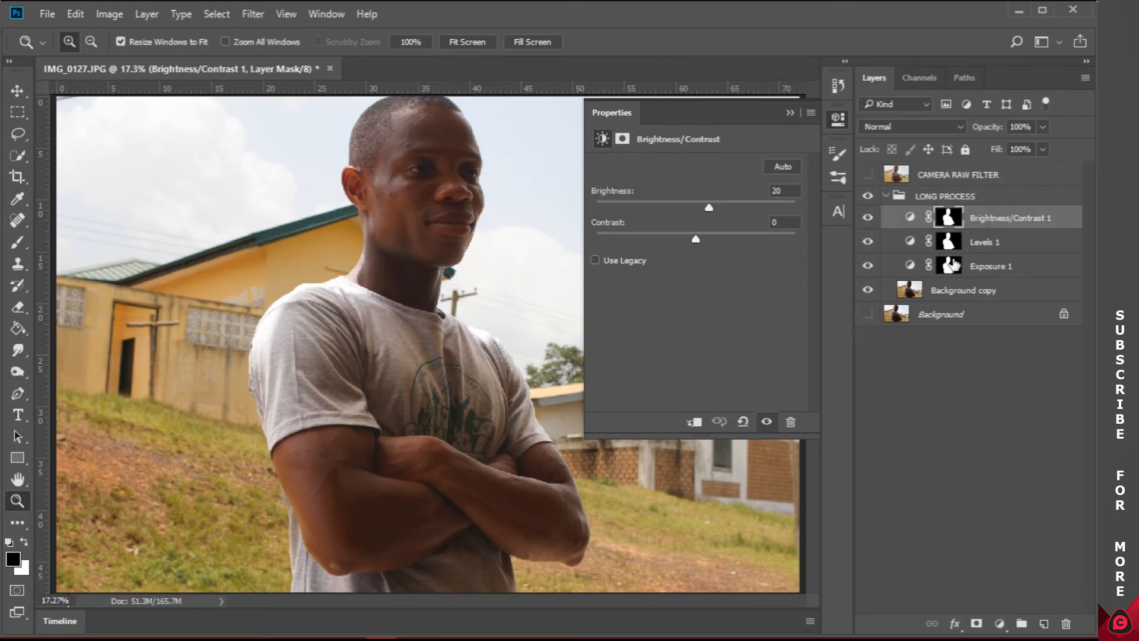
- Add a Curves adjustment layer with a plain white mask above the Brightness/Contrast layer, leaving no active selection
left_click(999, 623)
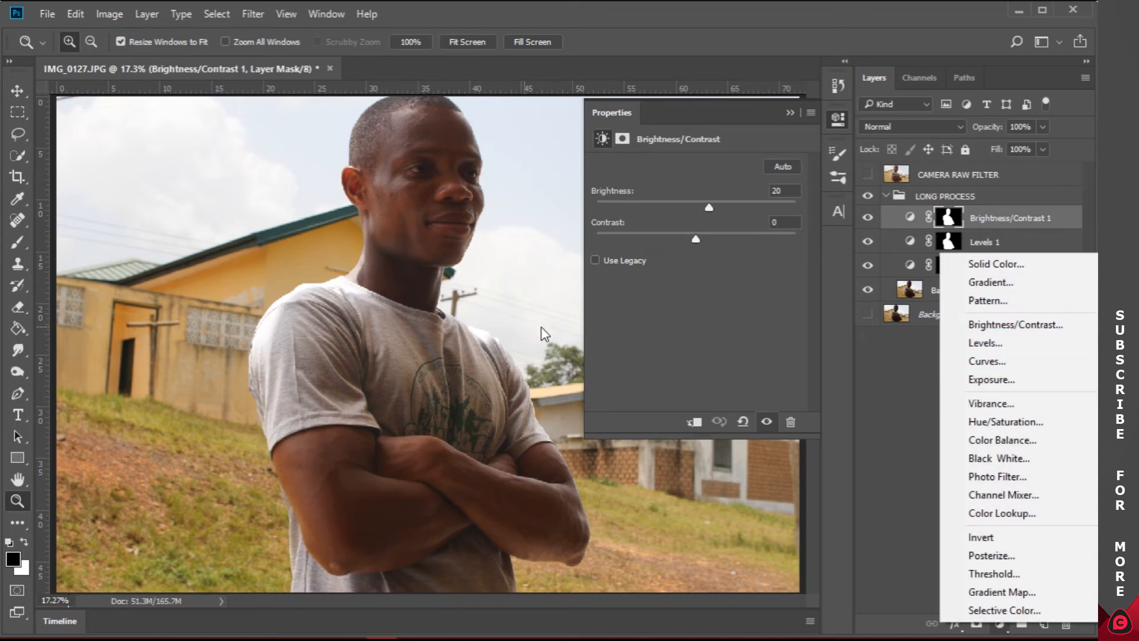
left_click(889, 363)
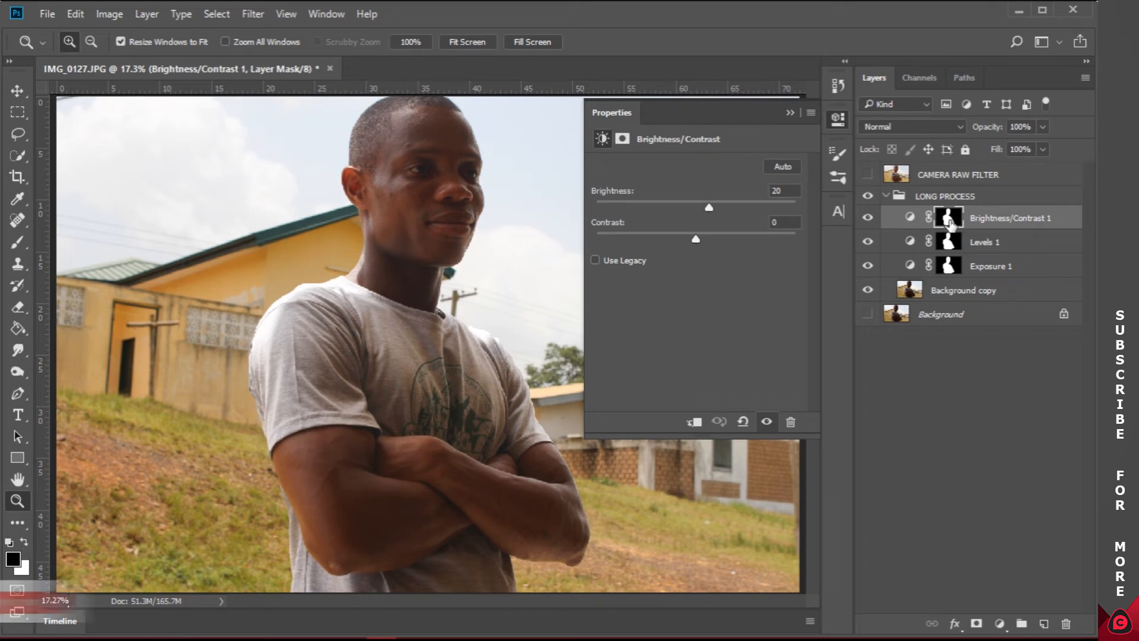
left_click(999, 622)
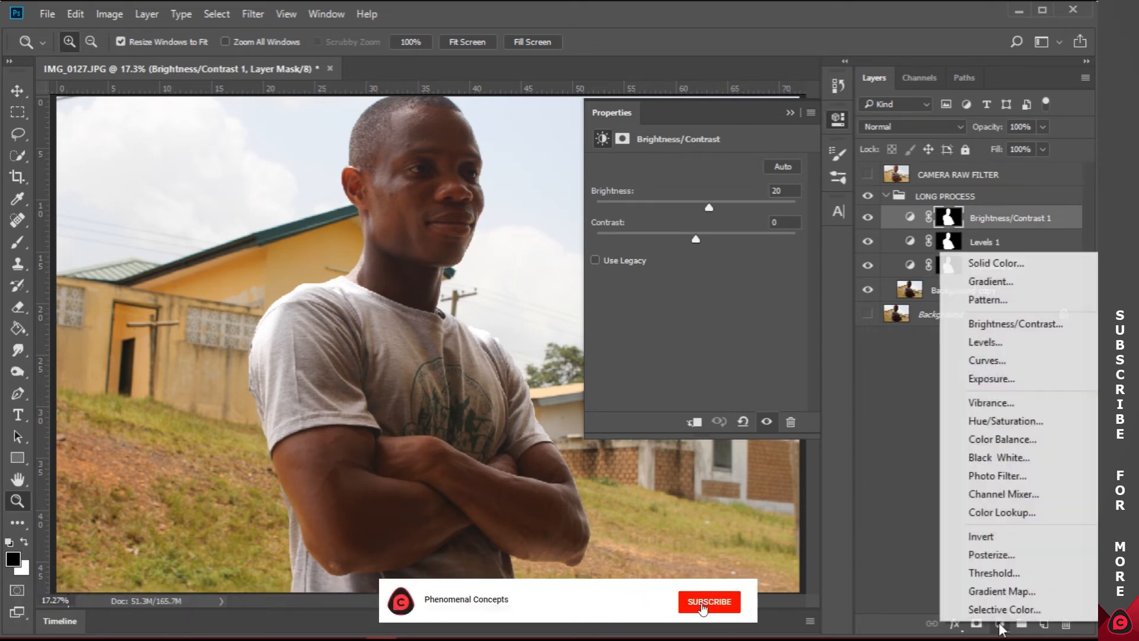
left_click(1019, 360)
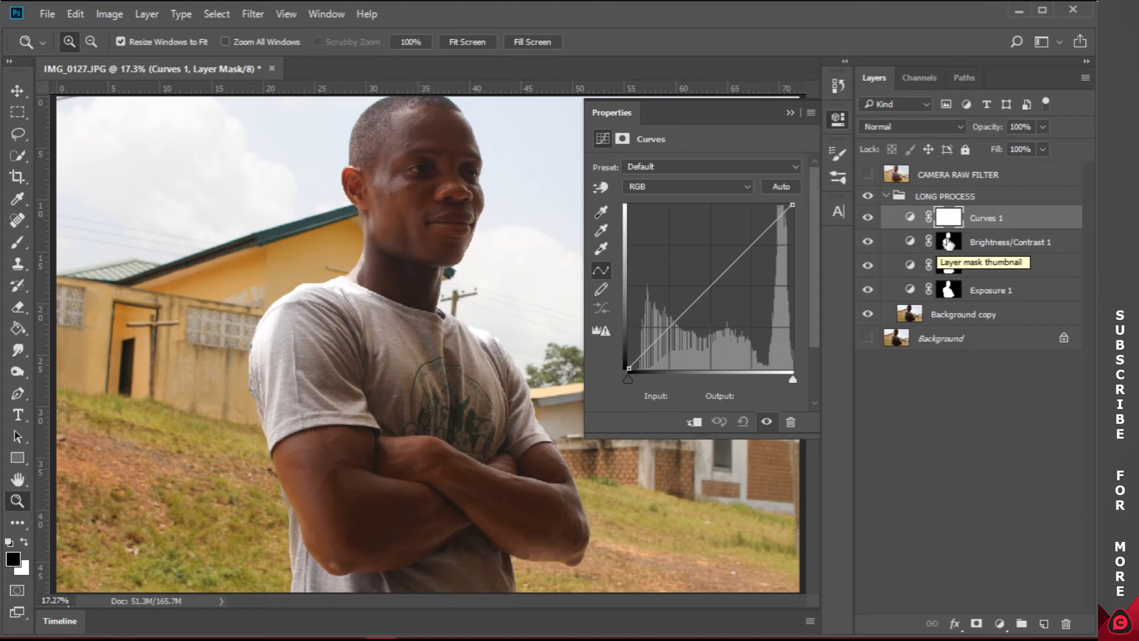
left_click(948, 242, "ctrl")
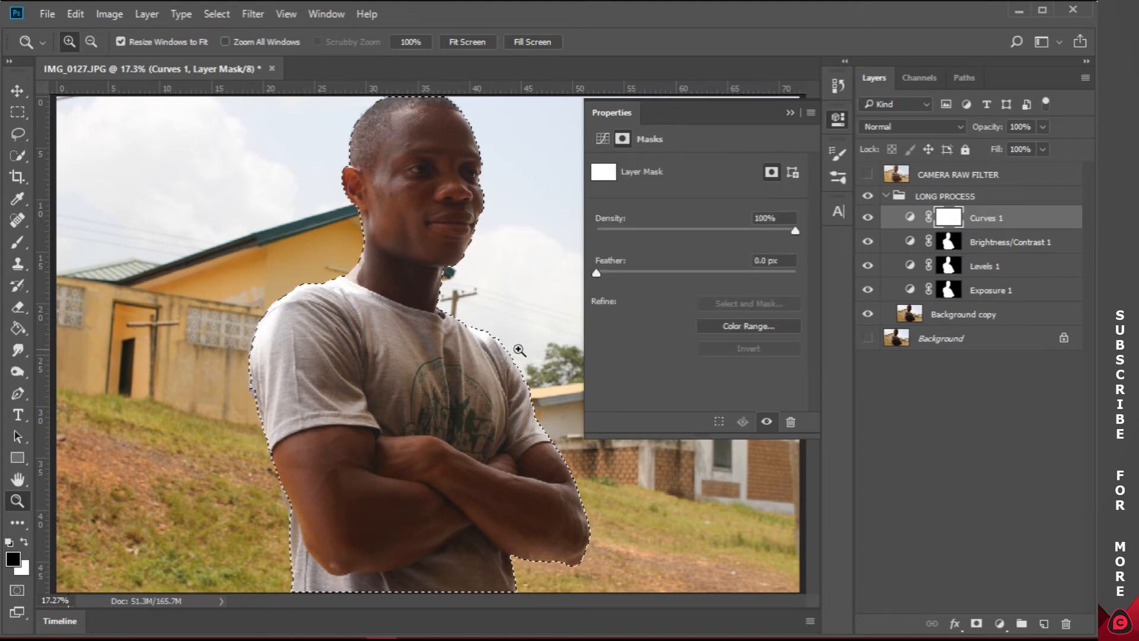
key("ctrl+d")
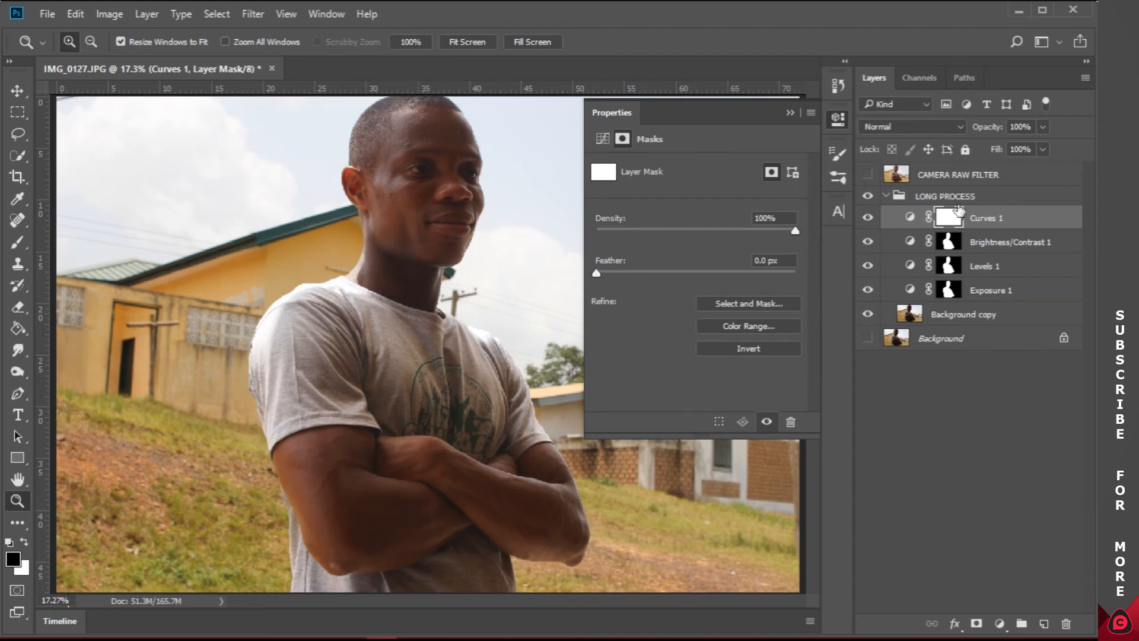
- Raise the midpoint of the Curves layer's RGB curve slightly, to input 126 and output 144, and close its properties
left_click(910, 218)
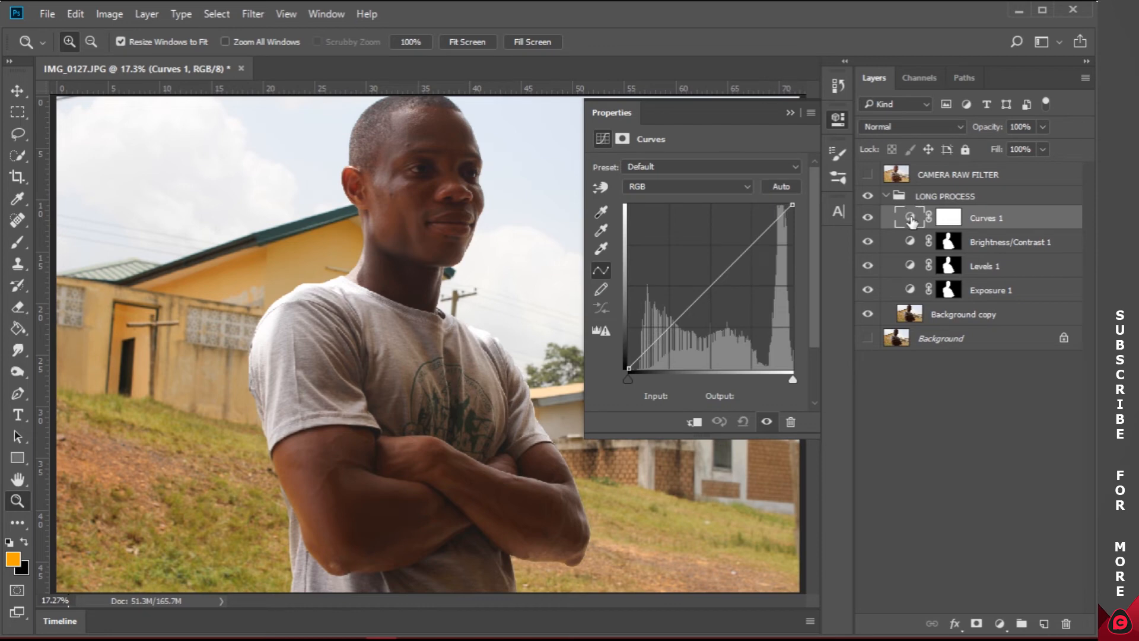
left_click_drag(713, 283, 704, 273)
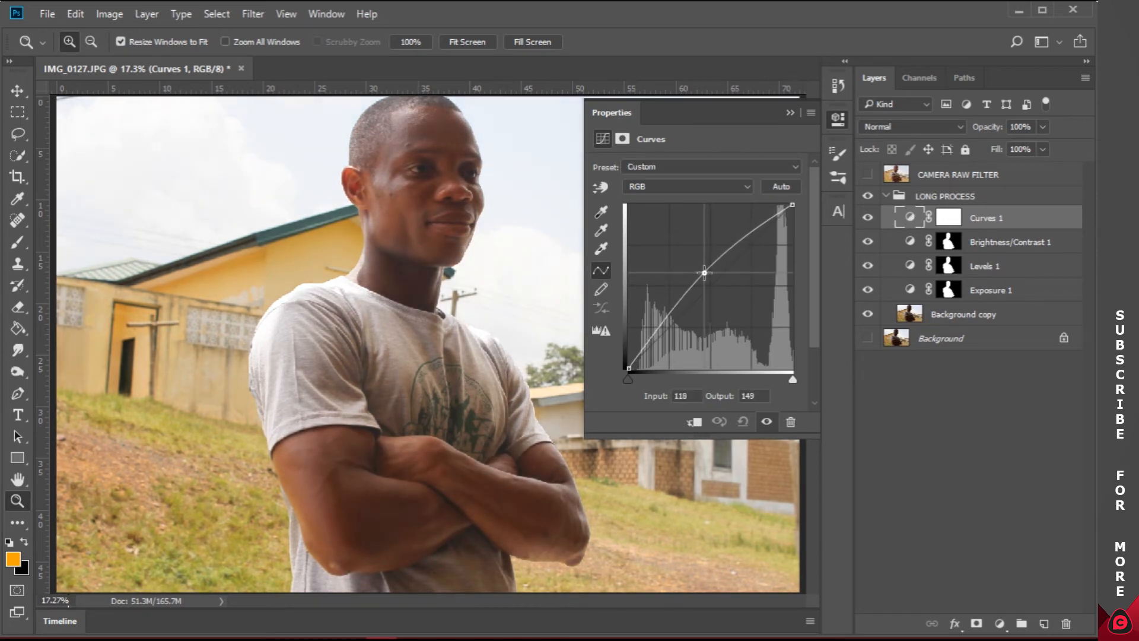
left_click_drag(704, 273, 703, 268)
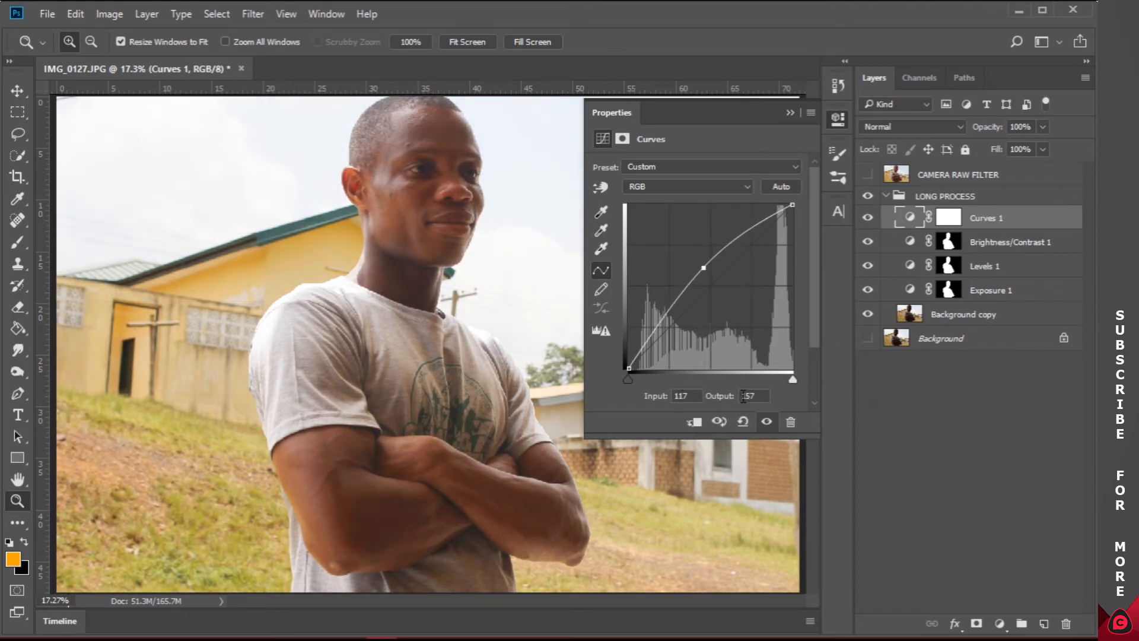
left_click_drag(703, 266, 707, 274)
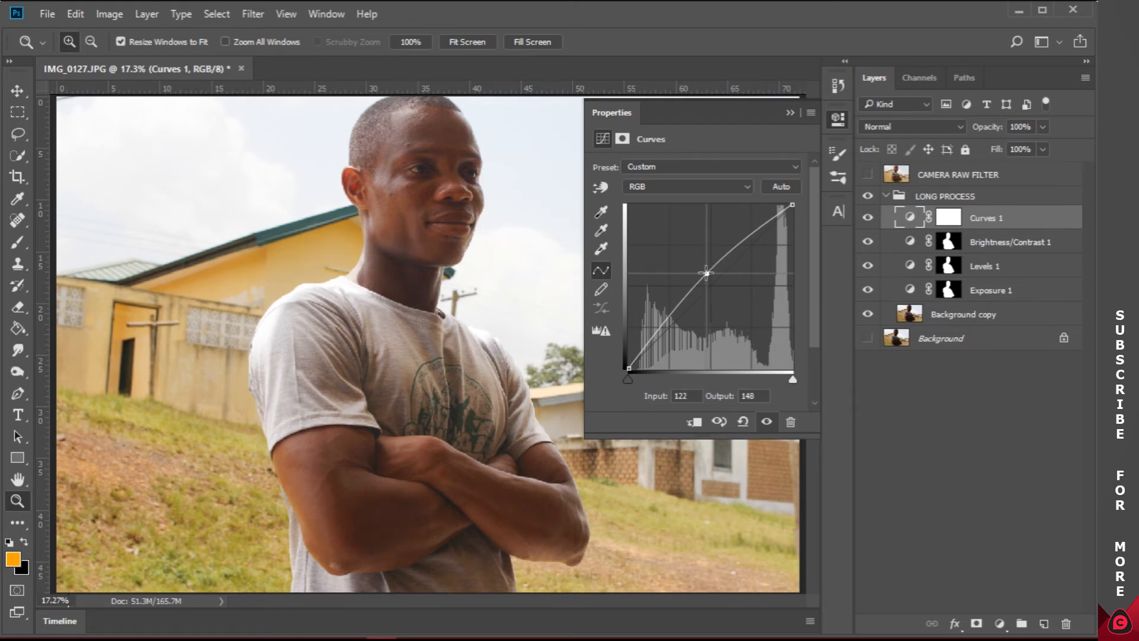
left_click_drag(706, 274, 710, 276)
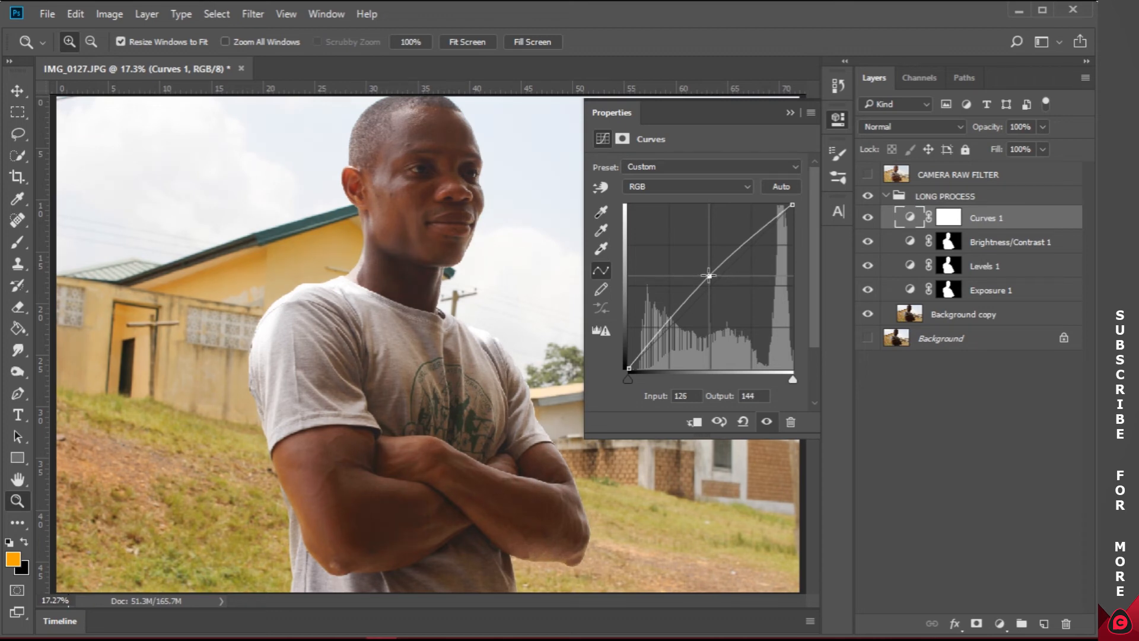
left_click(833, 122)
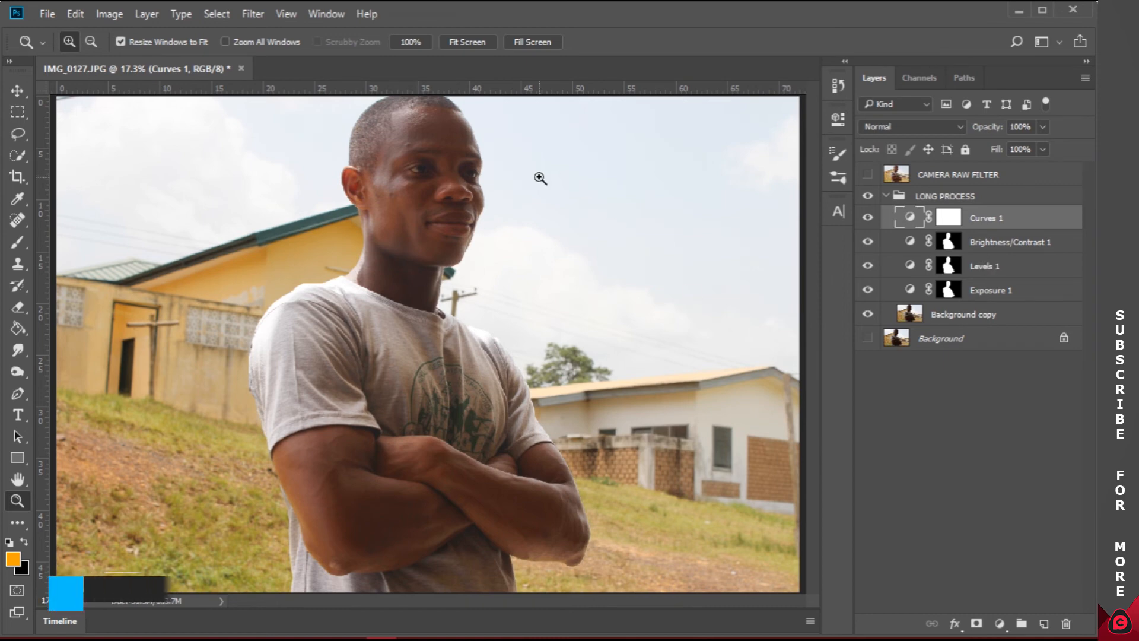
- Set the opacity of the Brightness/Contrast, Levels and Exposure adjustment layers together to 80%, then deselect them
left_click(1006, 243)
left_click(1001, 290, "shift")
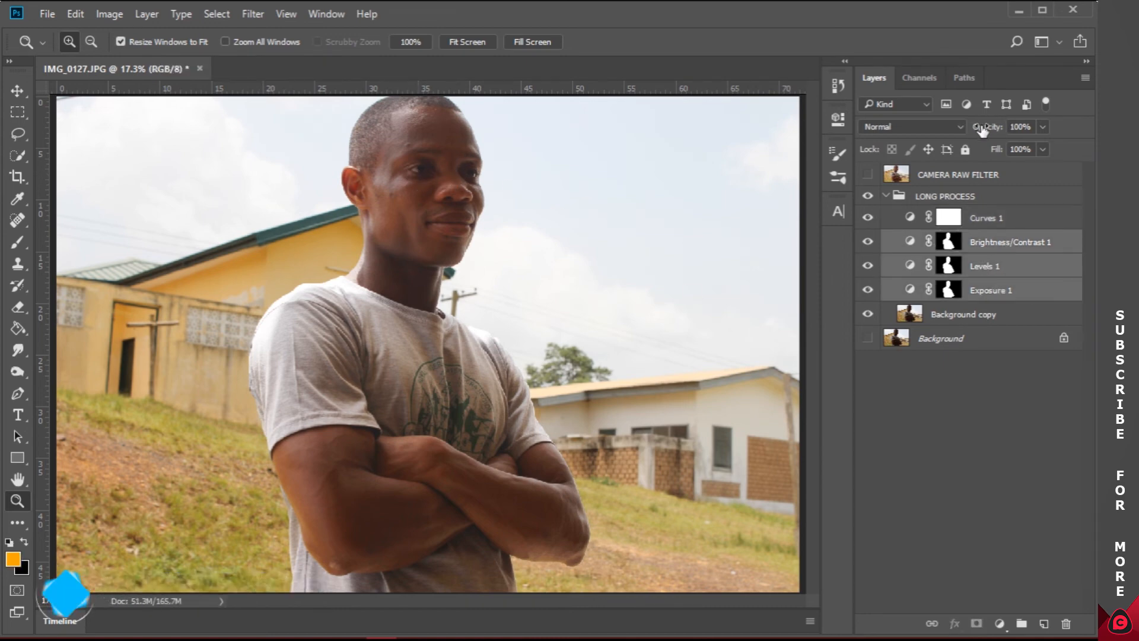
left_click(1016, 127)
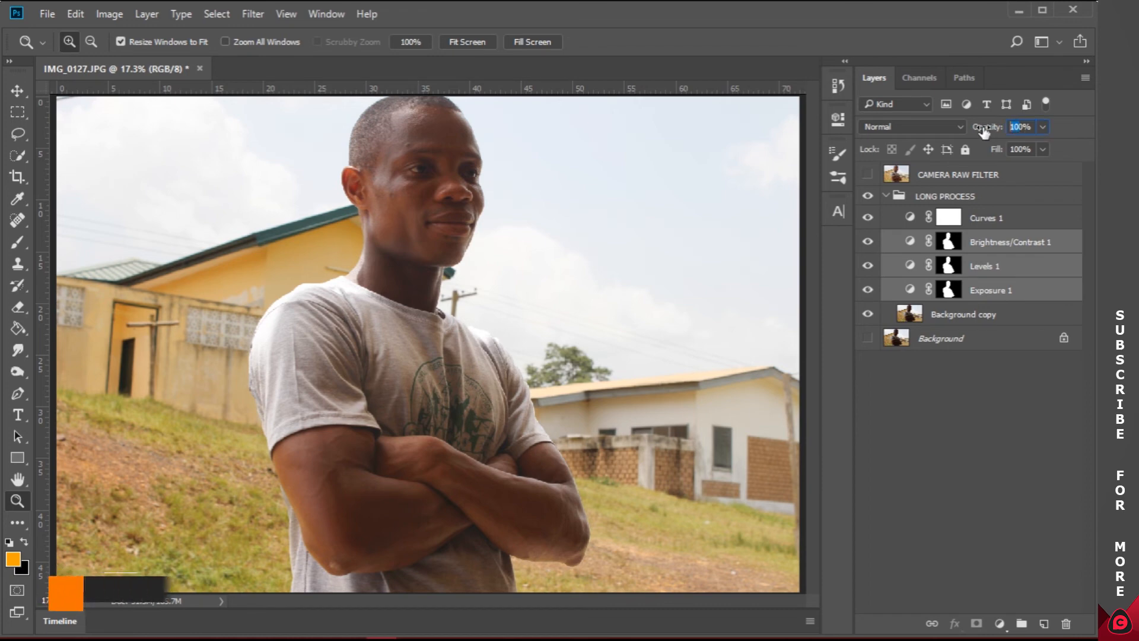
type("80")
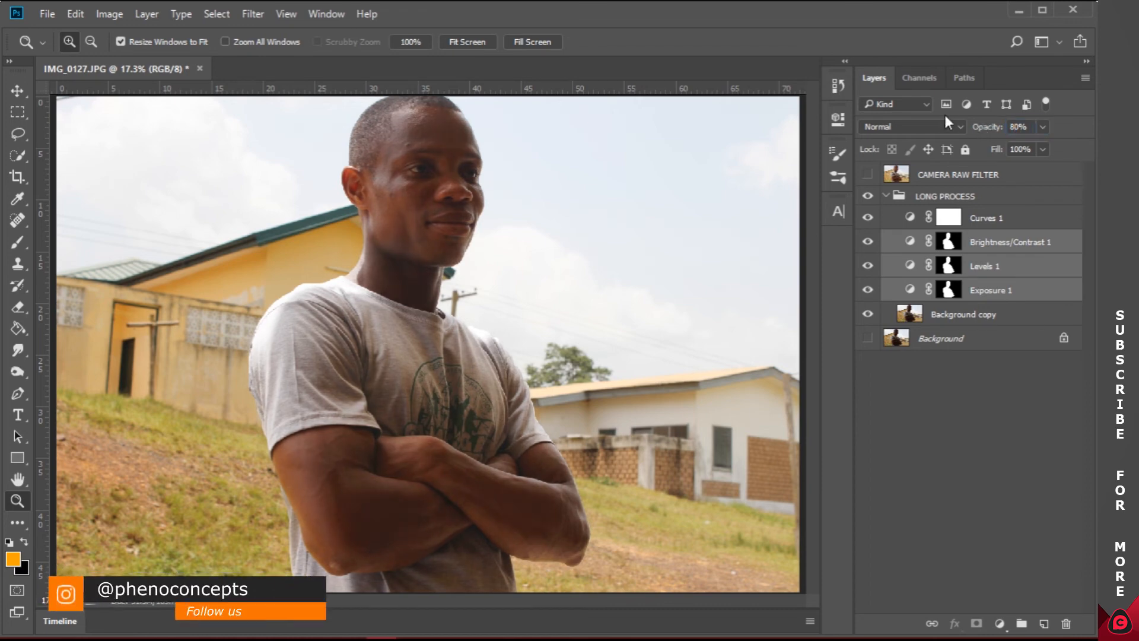
left_click(970, 464)
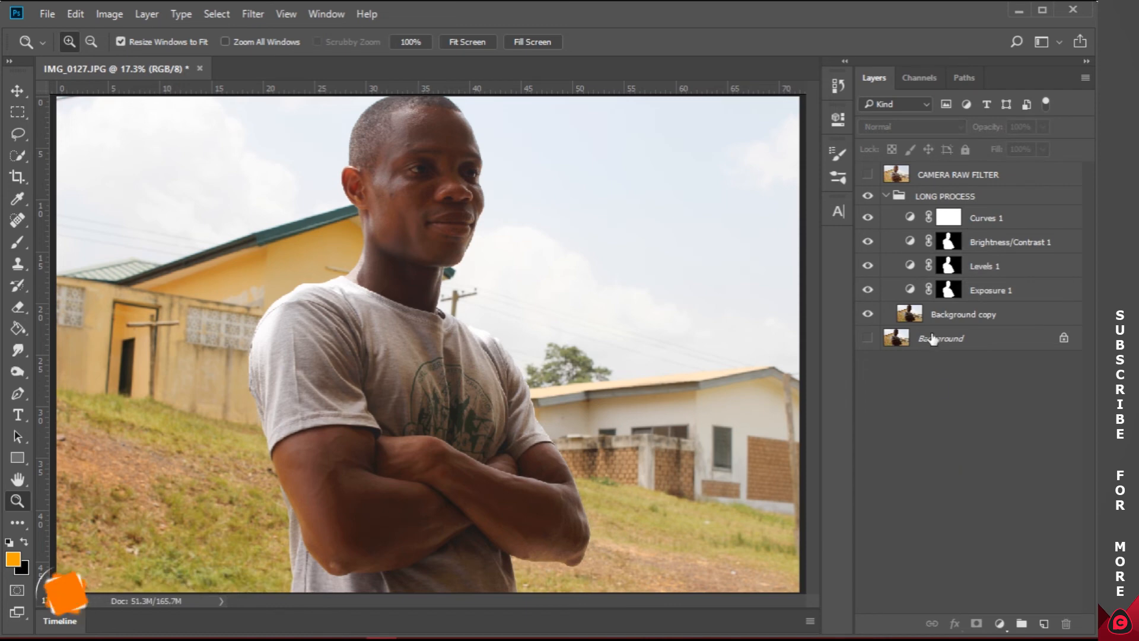
- Compare the LONG PROCESS result with the CAMERA RAW FILTER layer and the original Background by switching their visibility, collapsing the group
left_click(868, 176)
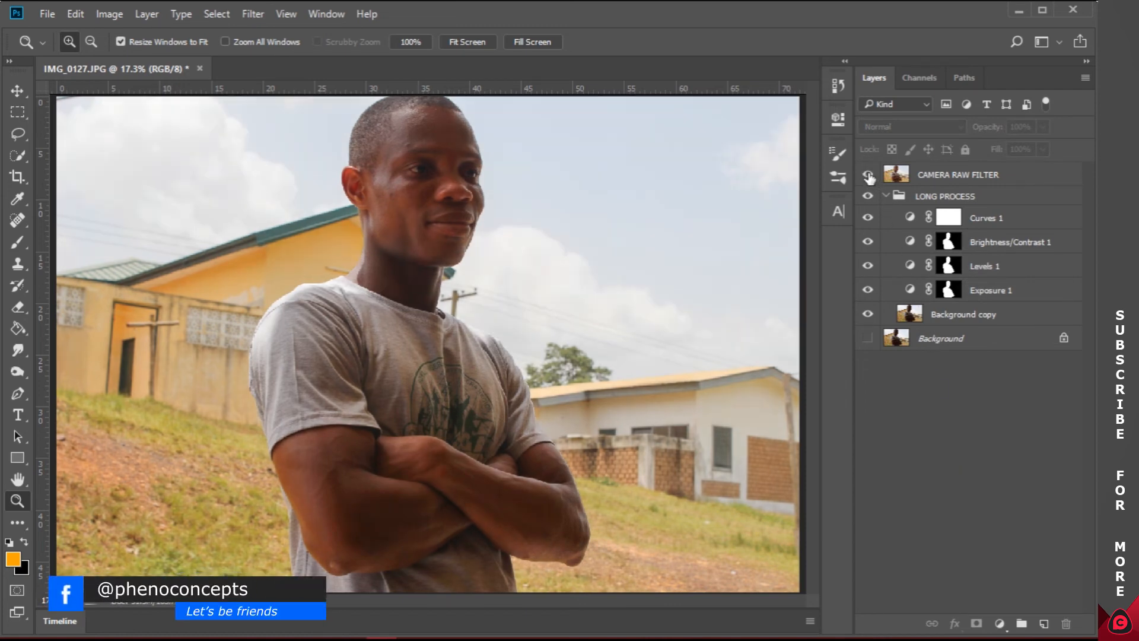
left_click(868, 176)
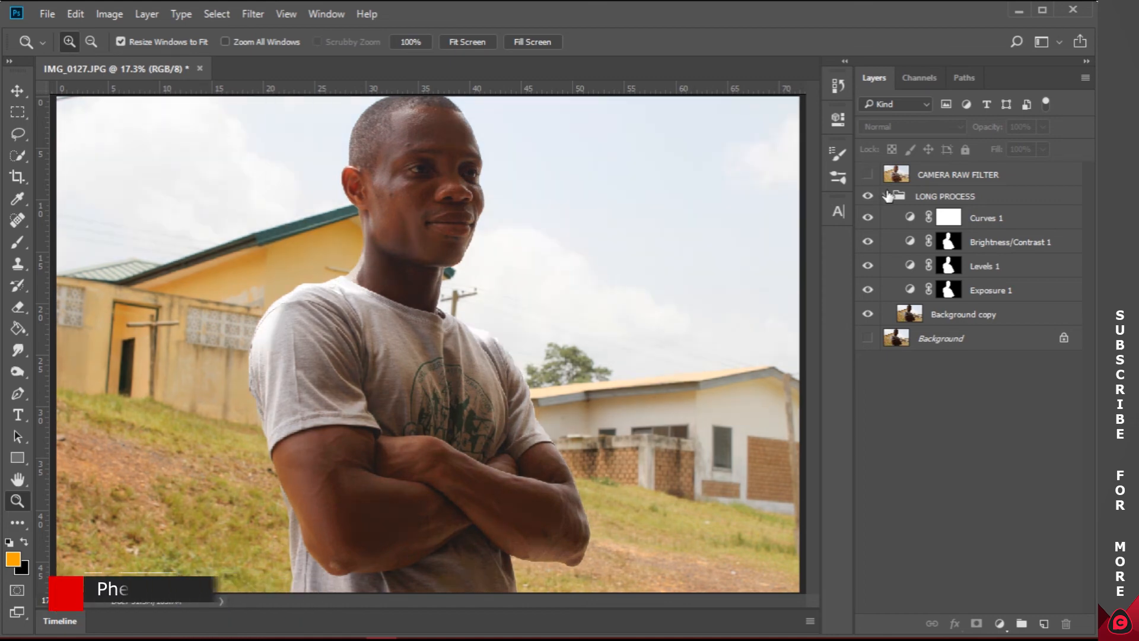
left_click(885, 196)
left_click(869, 196)
left_click(867, 218)
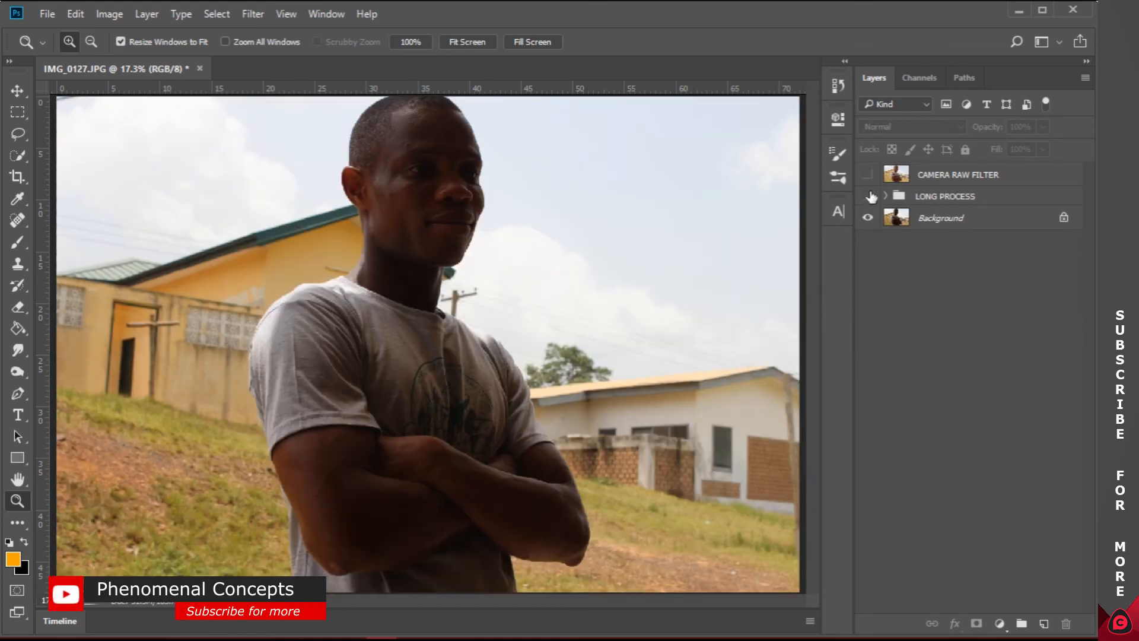